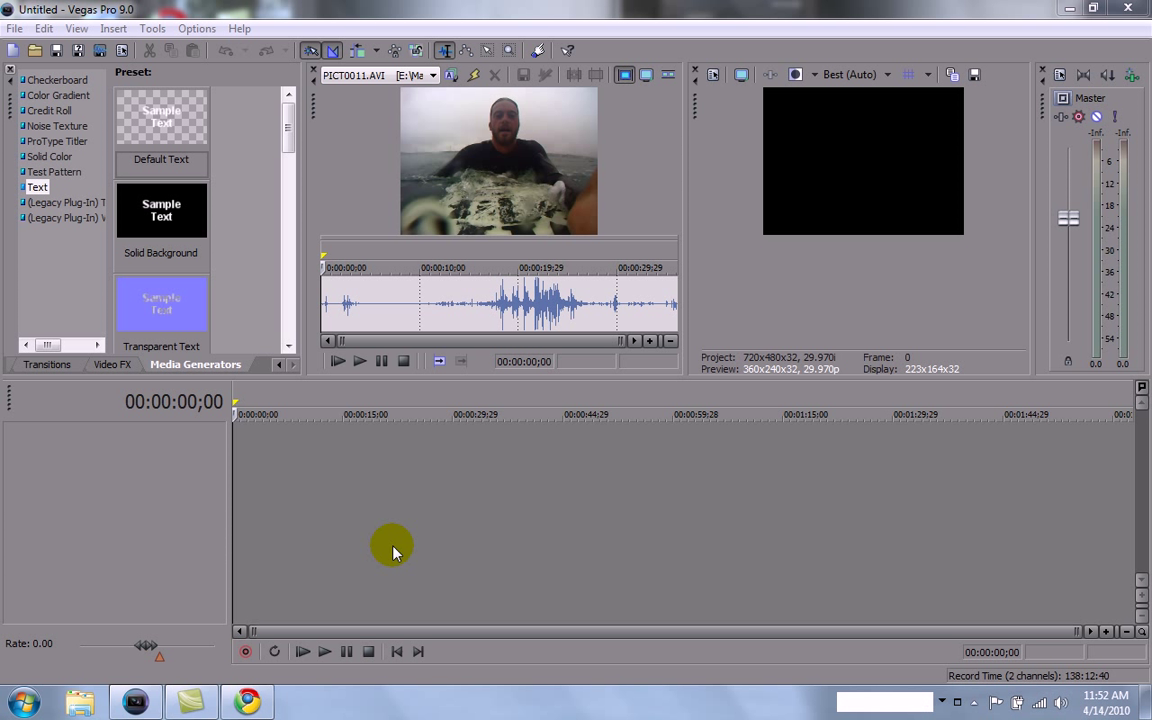
# Keep the NTSC DV 720x480 template, using 32-bit floating point (full range) pixel format and Best quality.
pyautogui.click(15, 29)
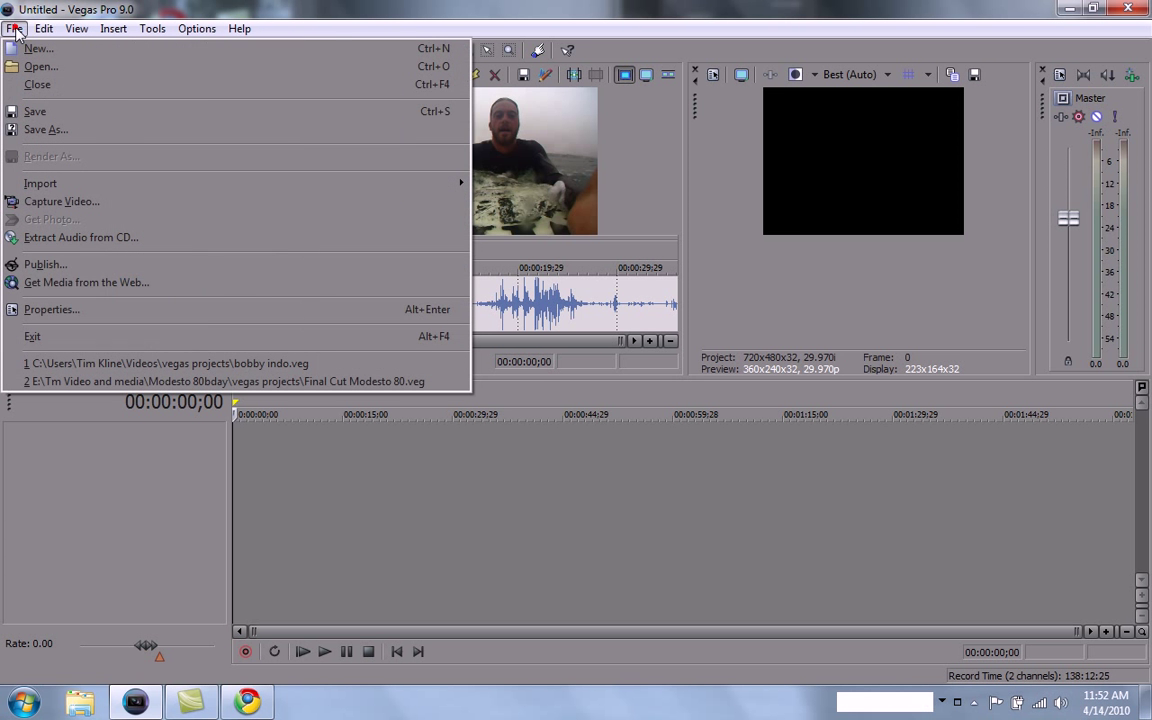
pyautogui.click(88, 312)
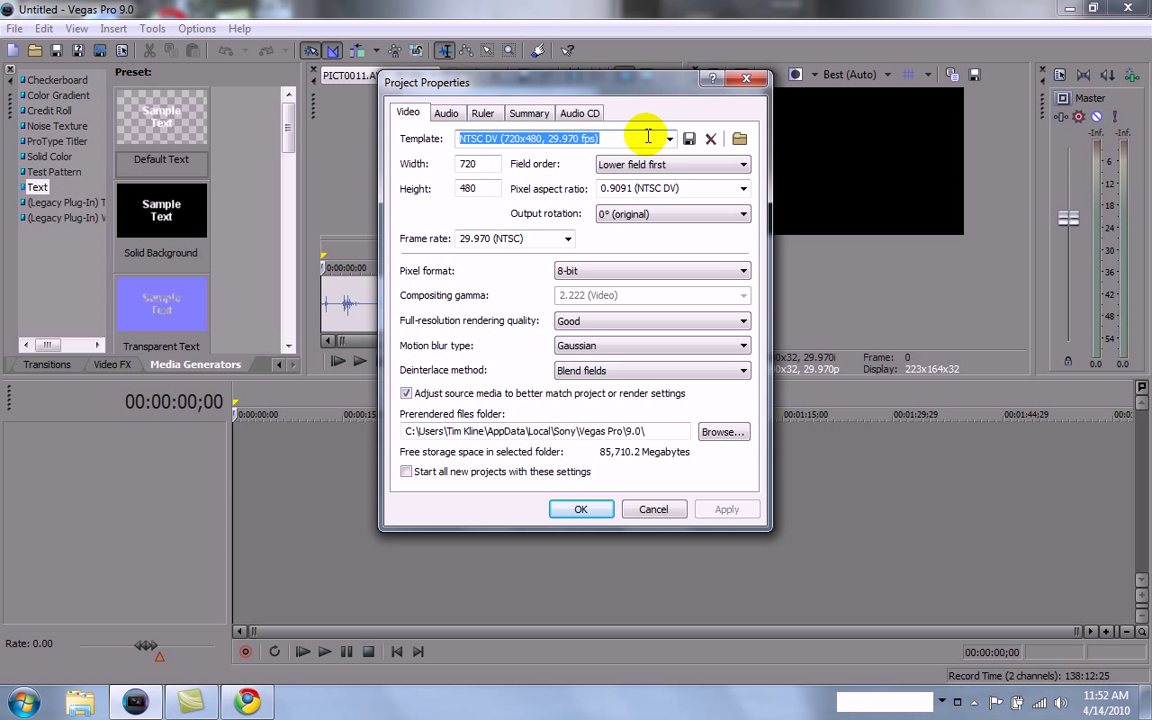
pyautogui.click(669, 138)
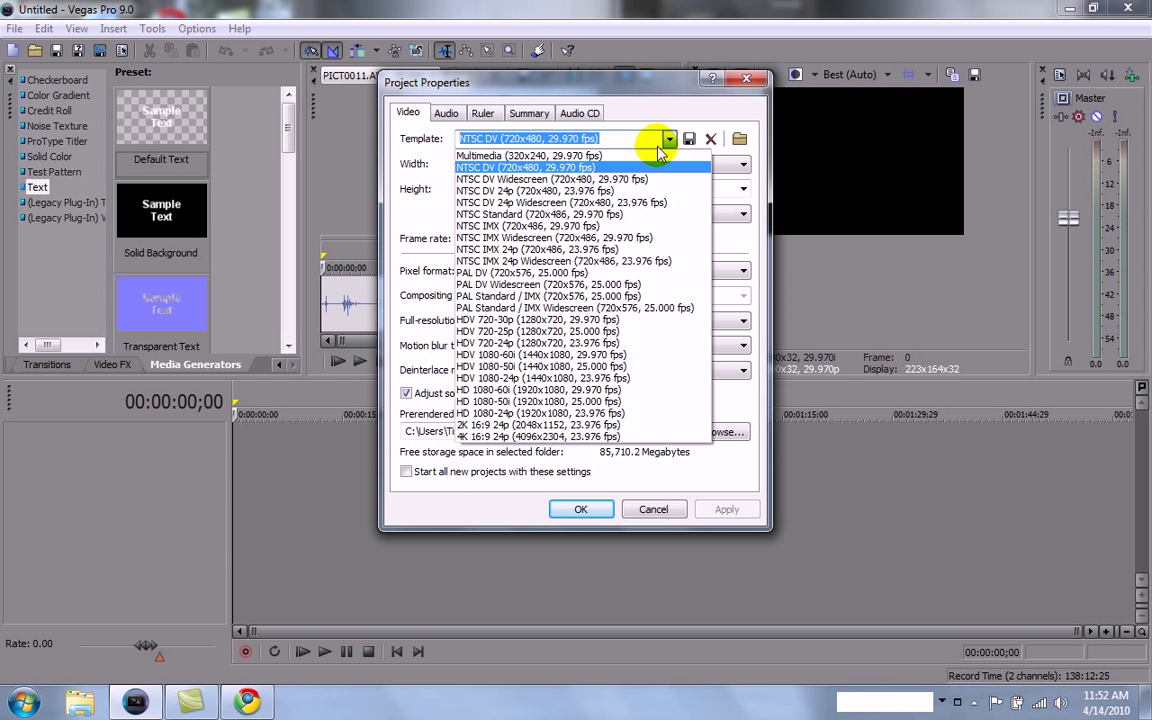
pyautogui.click(583, 169)
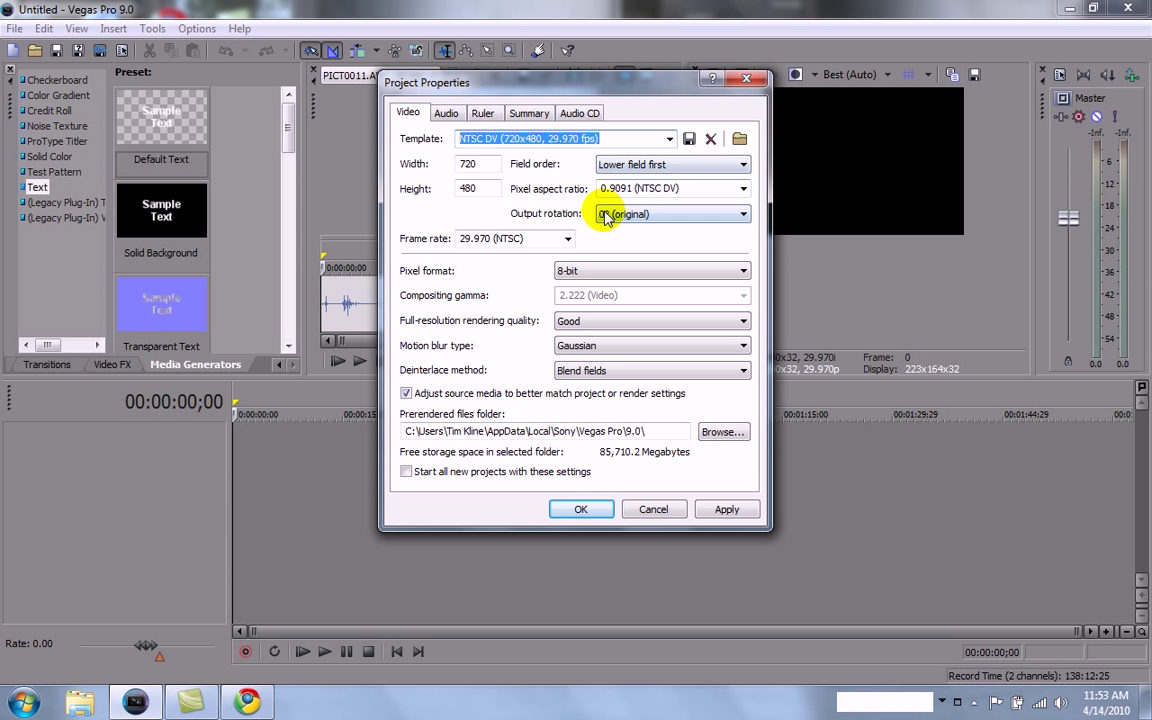
pyautogui.click(743, 270)
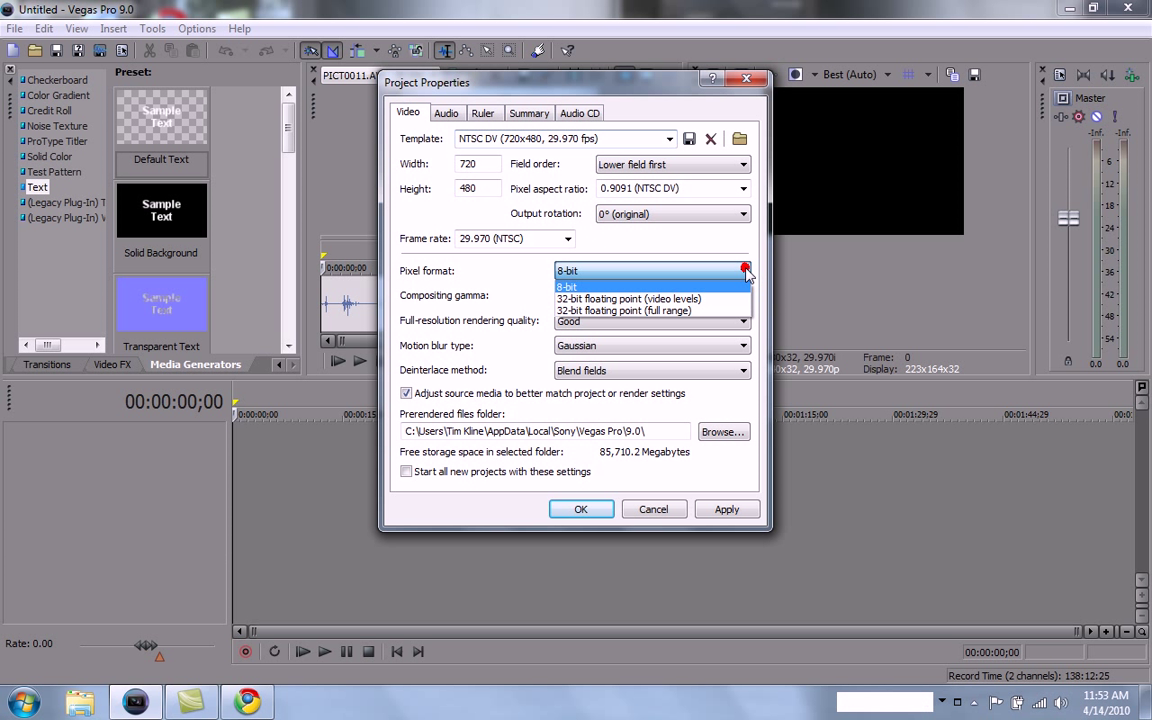
pyautogui.click(714, 311)
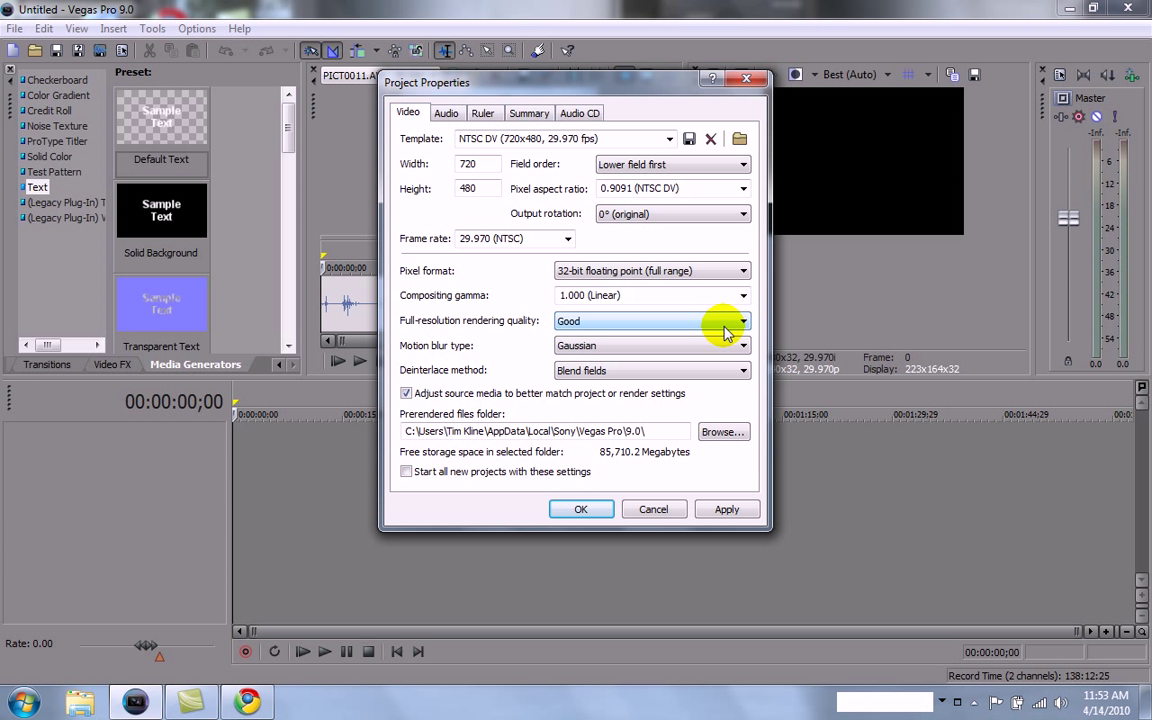
pyautogui.click(731, 323)
pyautogui.click(713, 381)
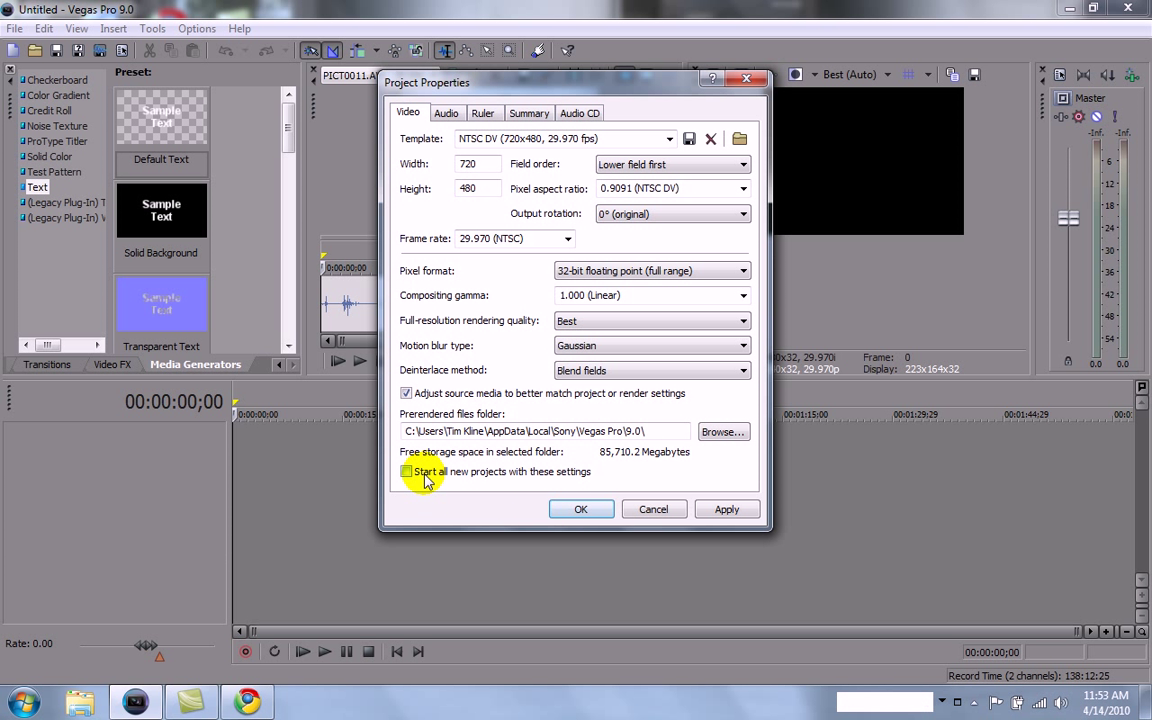
pyautogui.click(726, 509)
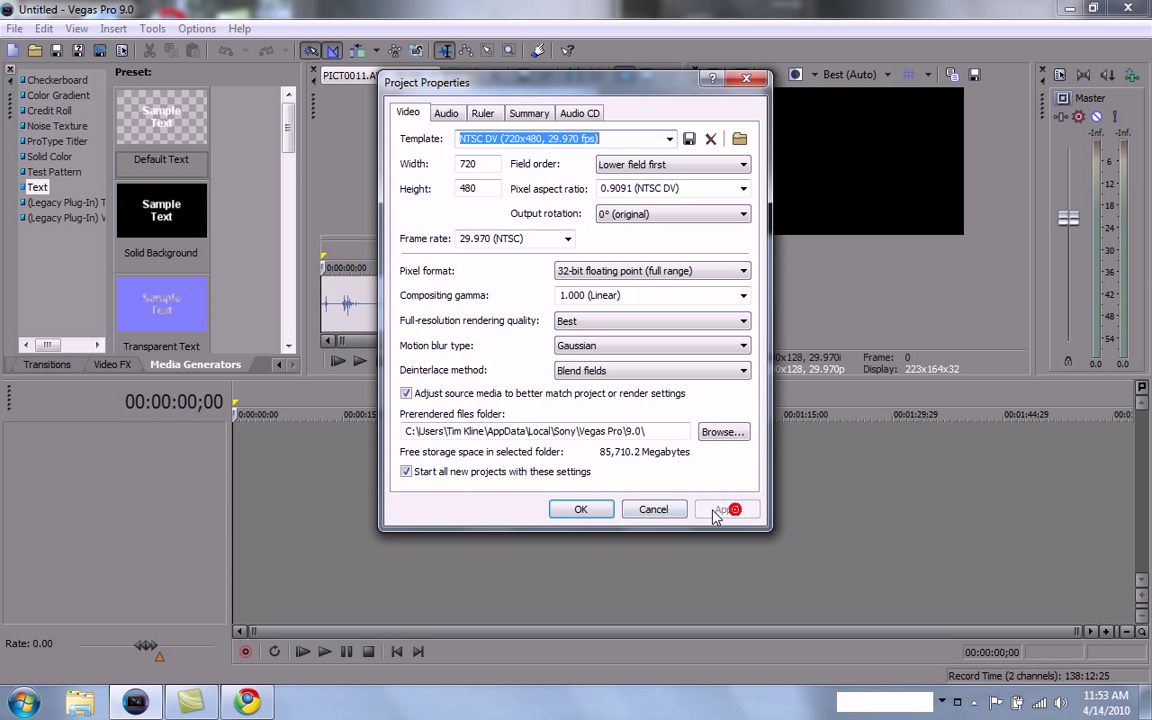
pyautogui.click(580, 510)
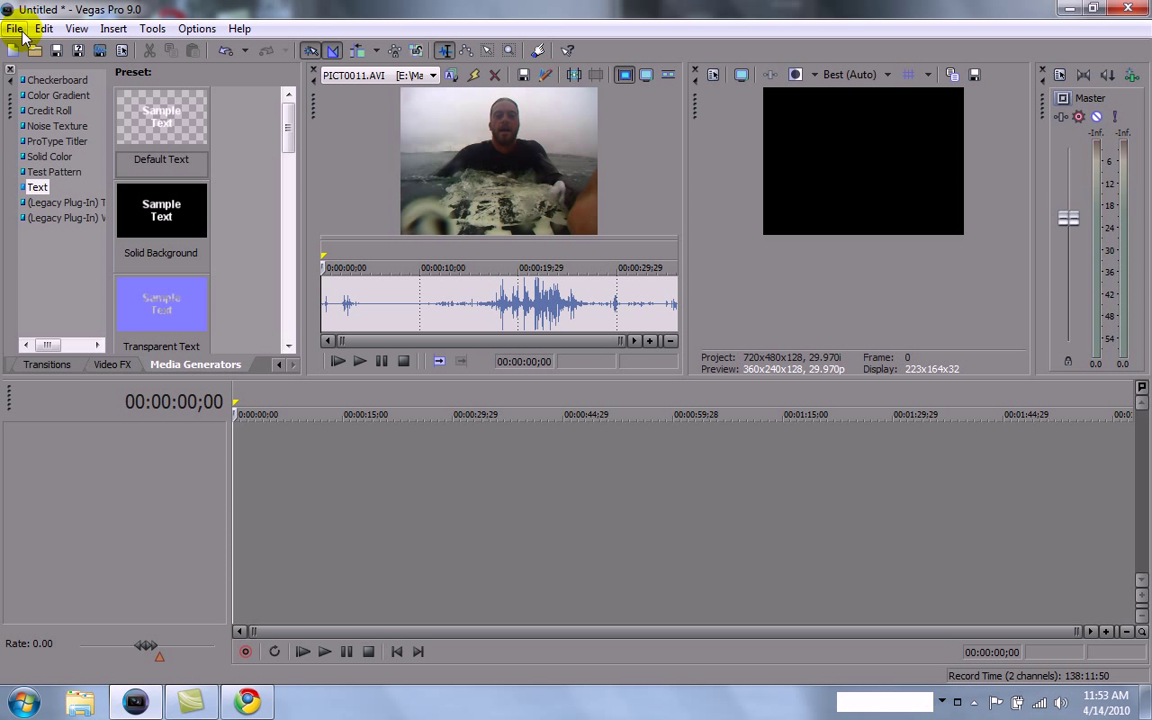
# Import the PICT0011 surf clip into the project media.
pyautogui.click(21, 33)
pyautogui.moveTo(80, 184)
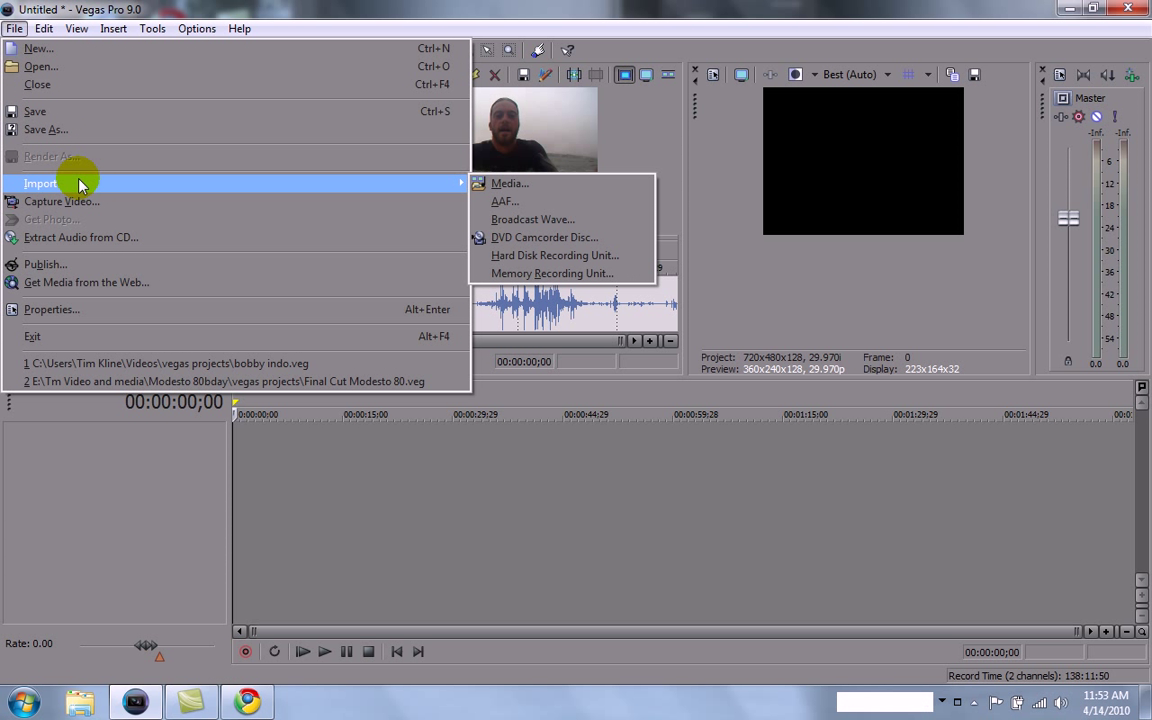
pyautogui.click(501, 183)
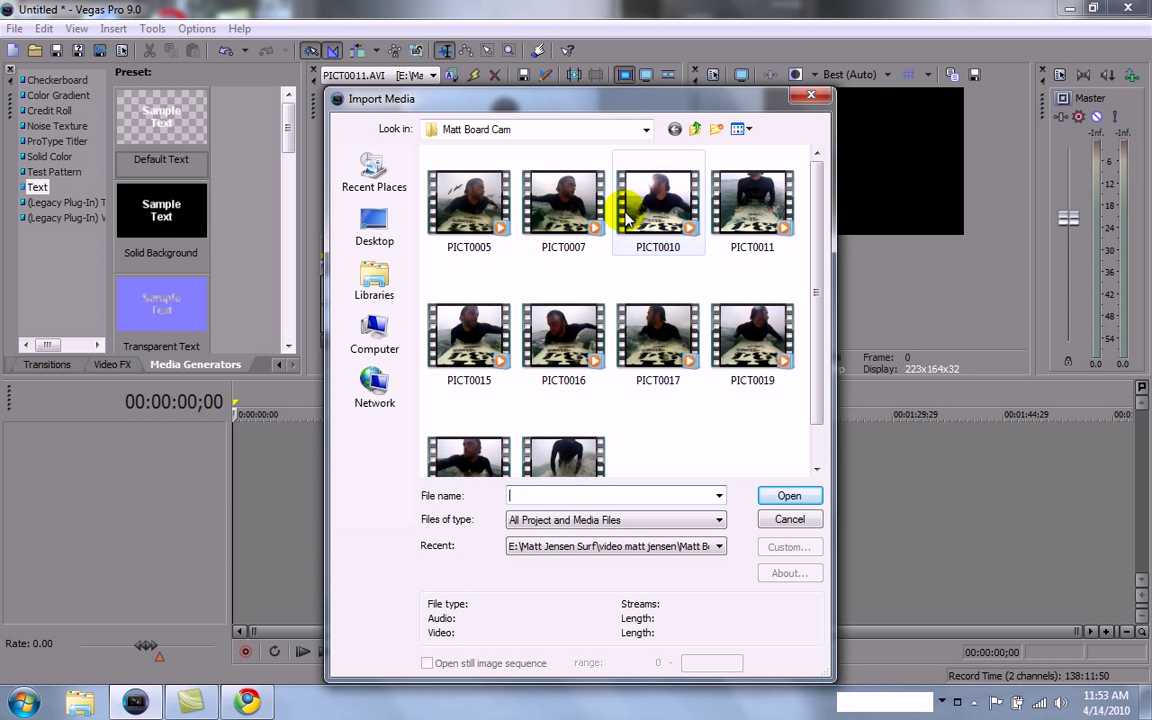
pyautogui.click(738, 210)
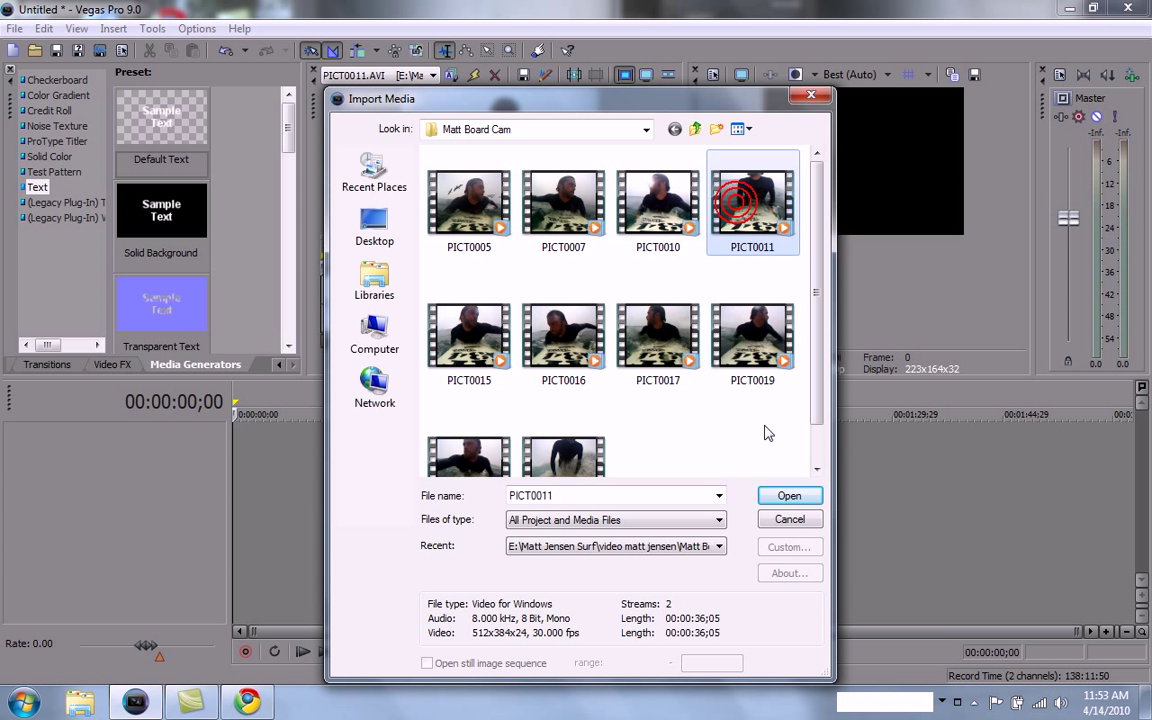
pyautogui.click(794, 499)
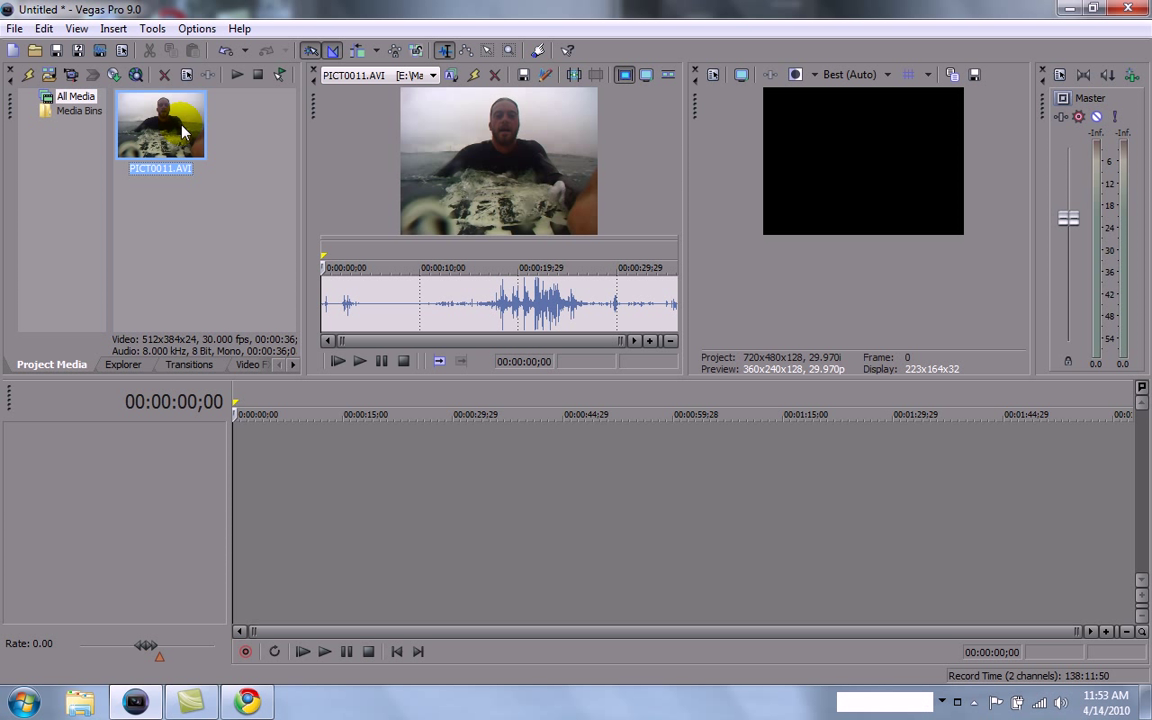
# Import the PICT0005 surf clip into the project media as well.
pyautogui.click(14, 28)
pyautogui.moveTo(338, 190)
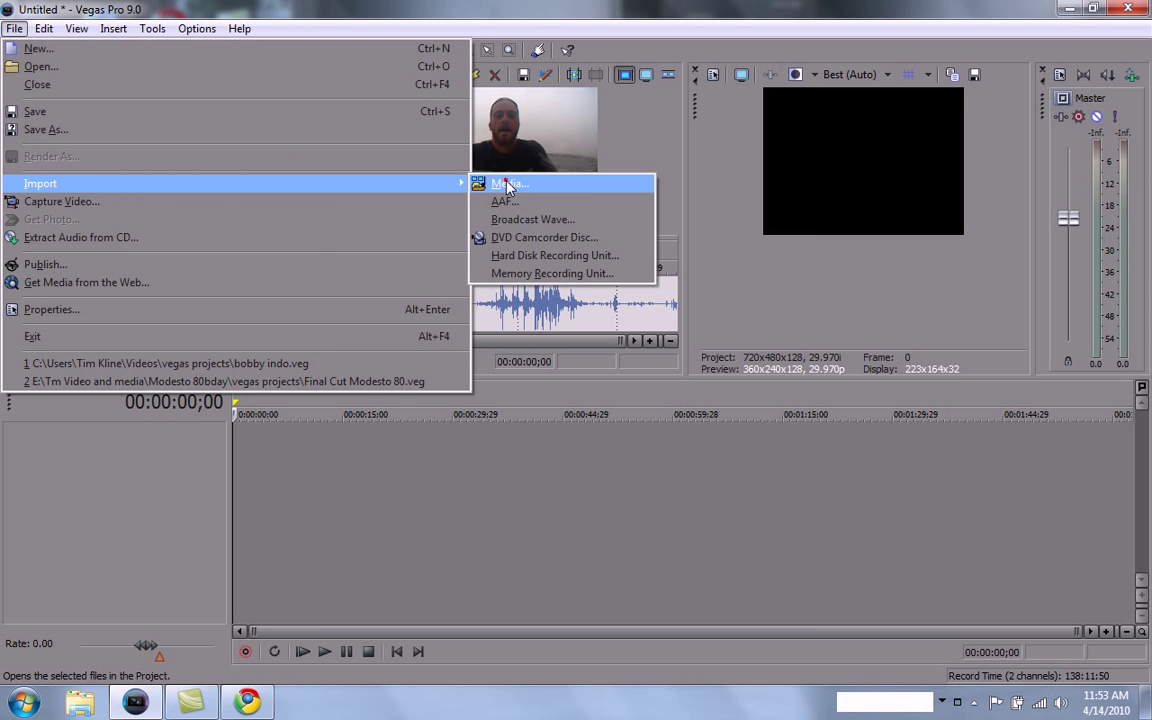
pyautogui.click(507, 185)
pyautogui.click(483, 195)
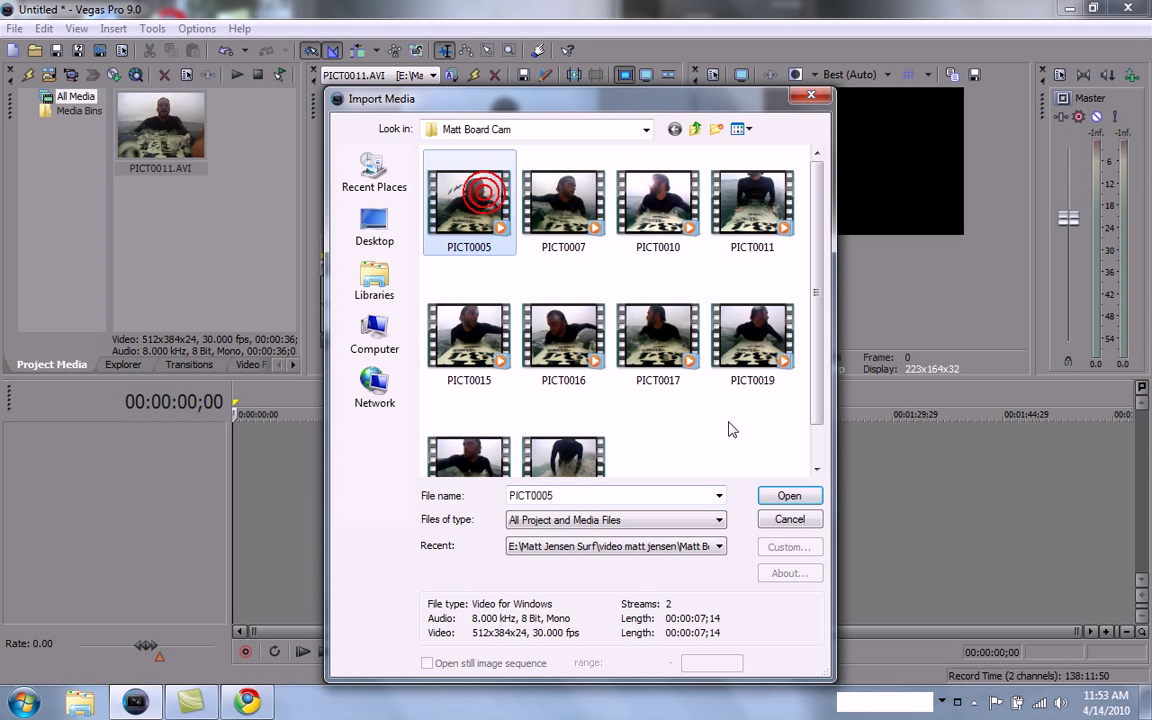
pyautogui.click(789, 495)
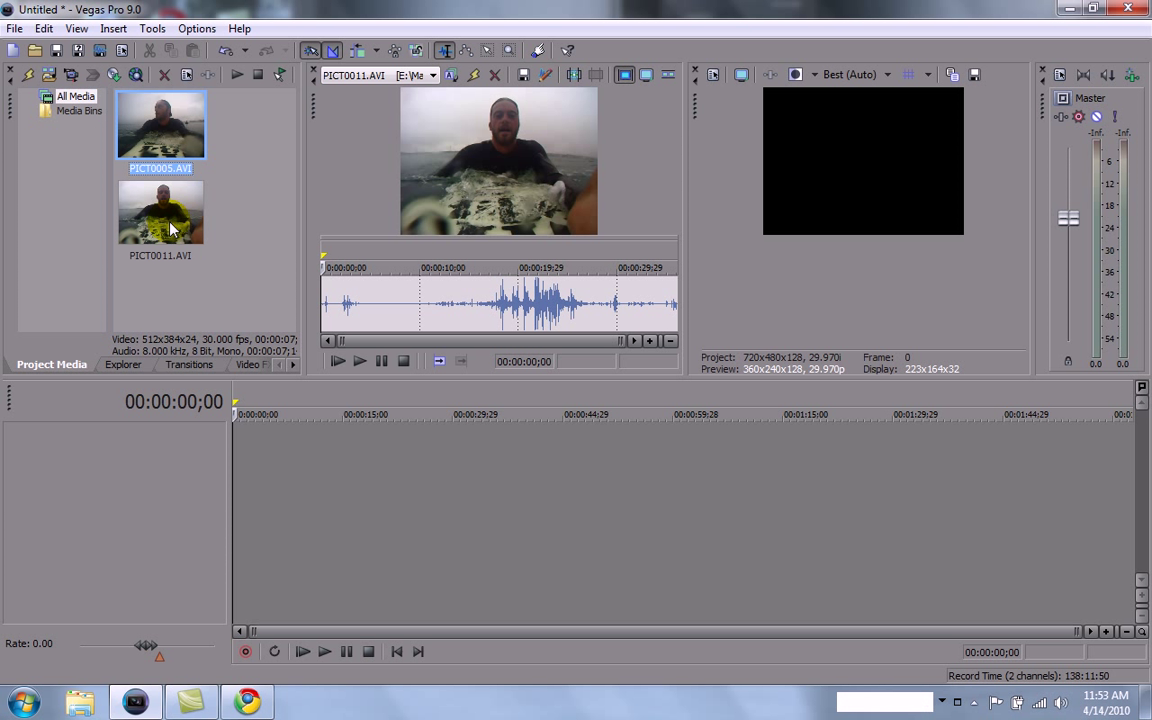
# Preview PICT0005 in the Trimmer, mark about 7 seconds, and drop it onto the timeline.
pyautogui.moveTo(157, 130); pyautogui.dragTo(480, 222)
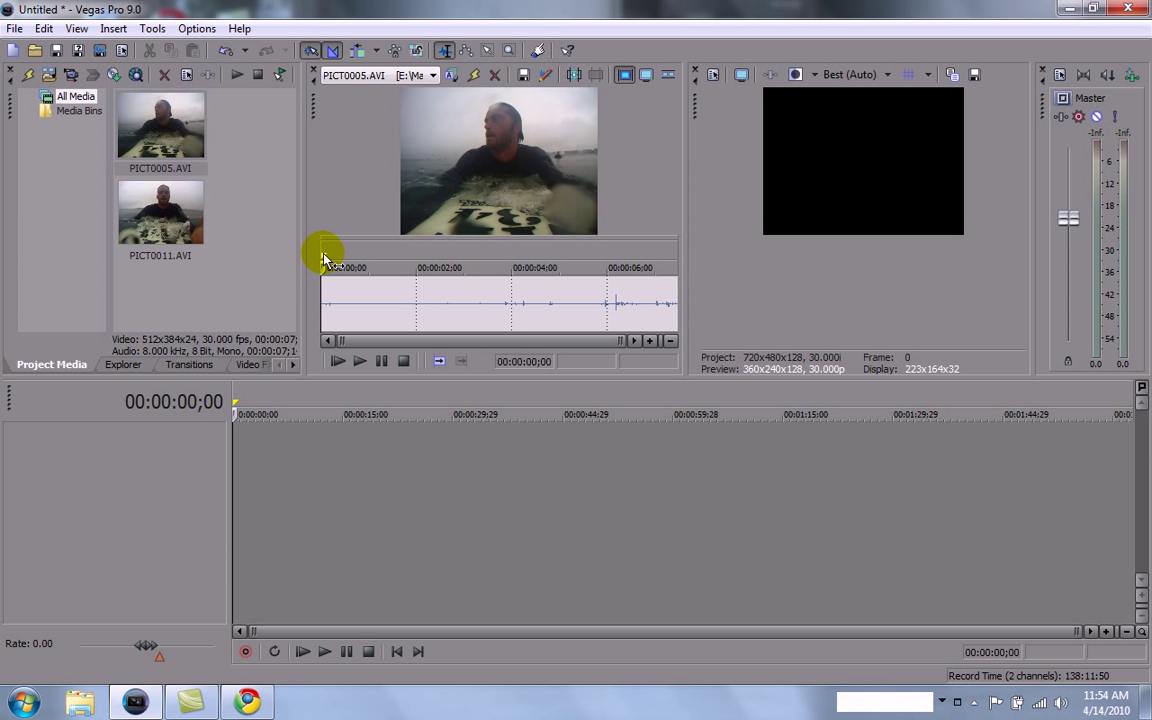
pyautogui.press('space')
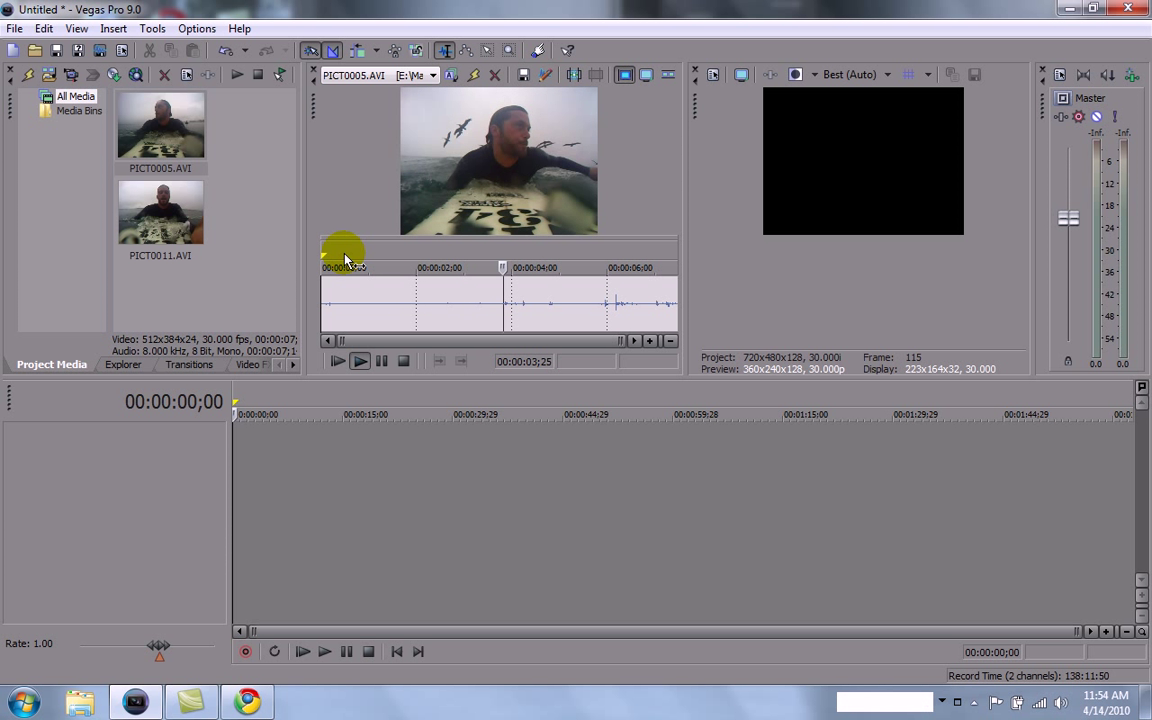
pyautogui.press('space')
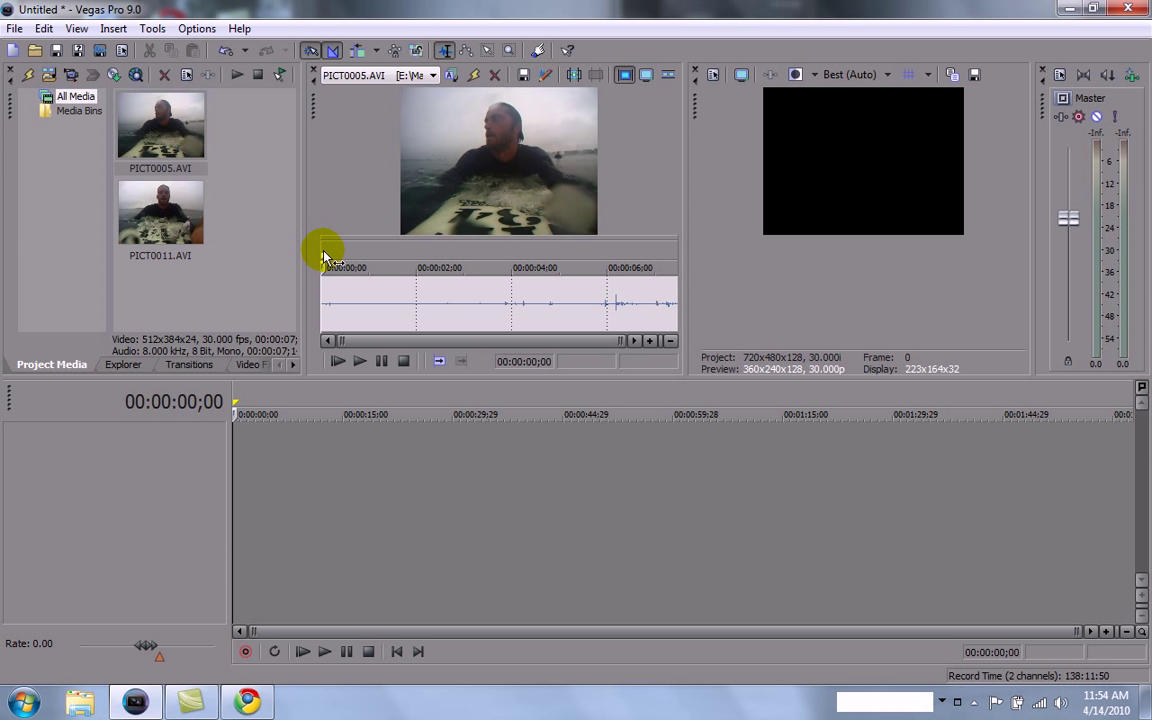
pyautogui.moveTo(323, 256); pyautogui.dragTo(674, 259)
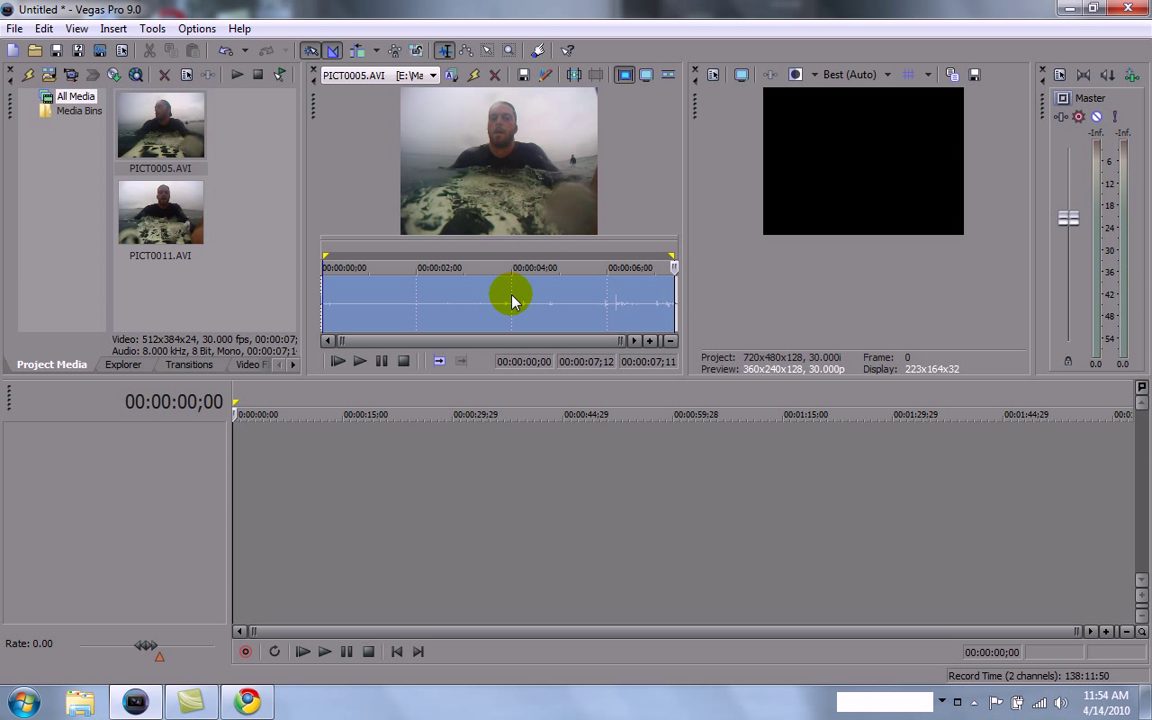
pyautogui.moveTo(468, 320); pyautogui.dragTo(288, 442)
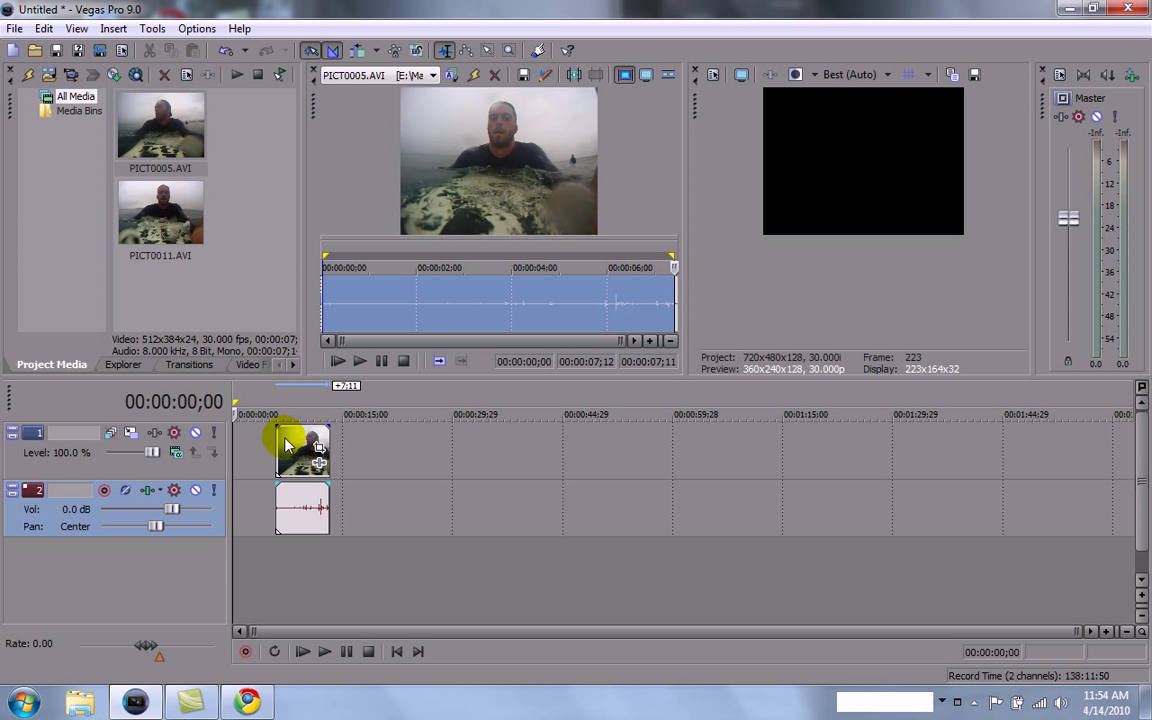
# Load PICT0011 in the Trimmer and mark roughly 0;18–31;00 of it.
pyautogui.click(173, 218)
pyautogui.moveTo(255, 213); pyautogui.dragTo(411, 213)
pyautogui.click(366, 259)
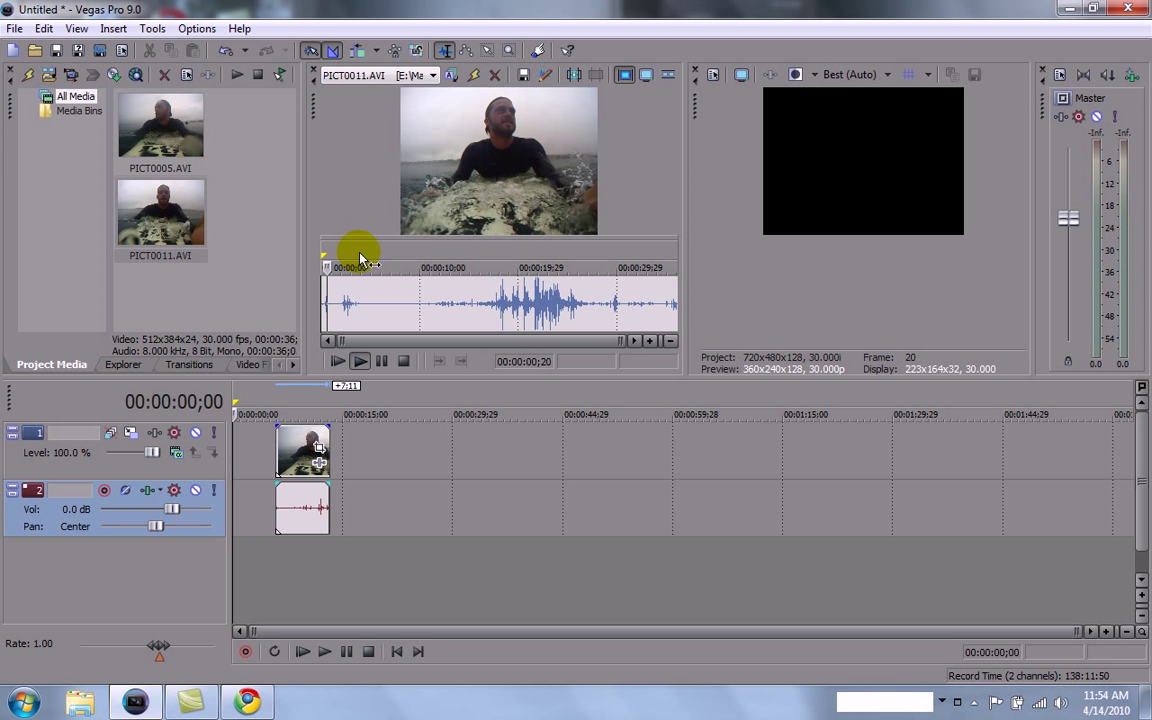
pyautogui.press('space')
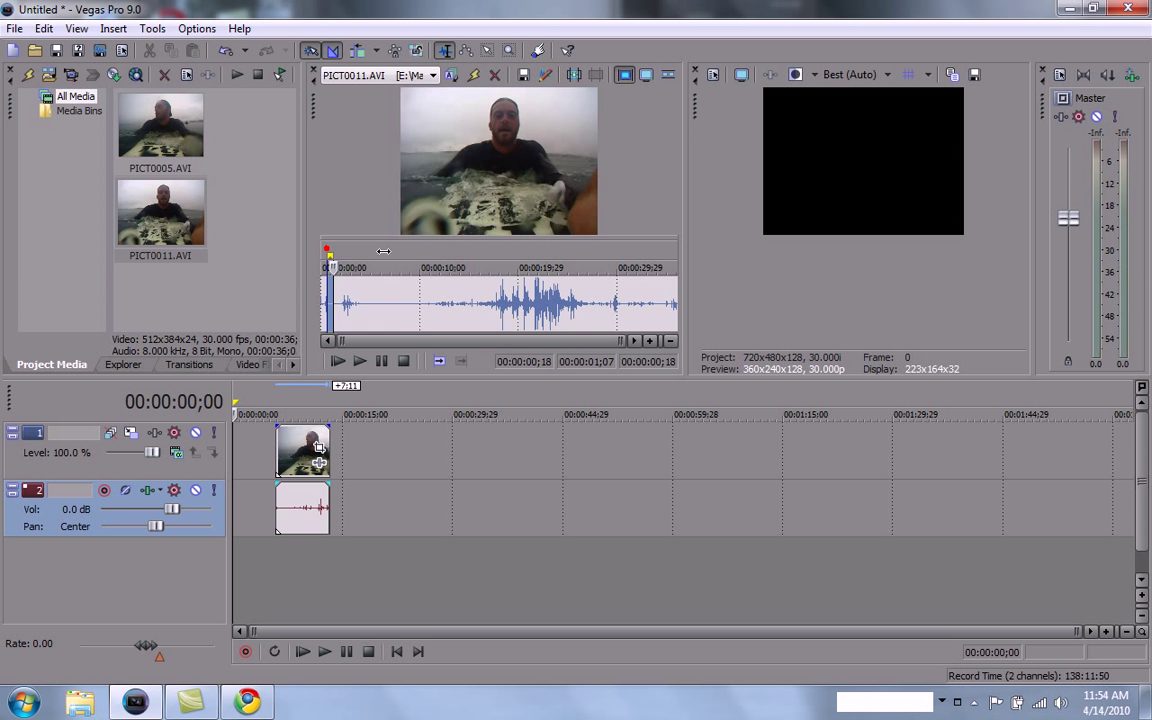
pyautogui.moveTo(333, 257); pyautogui.dragTo(623, 255)
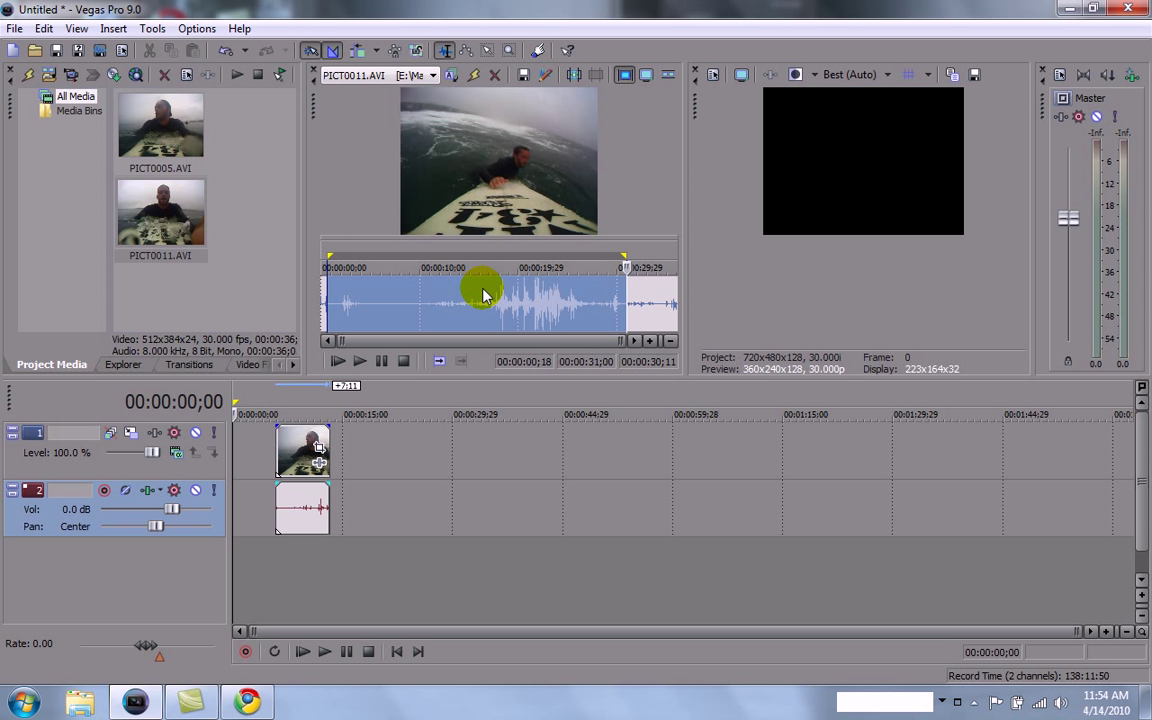
# Place the marked PICT0011 span right after PICT0005 and play the timeline from the start.
pyautogui.moveTo(453, 338); pyautogui.dragTo(332, 440)
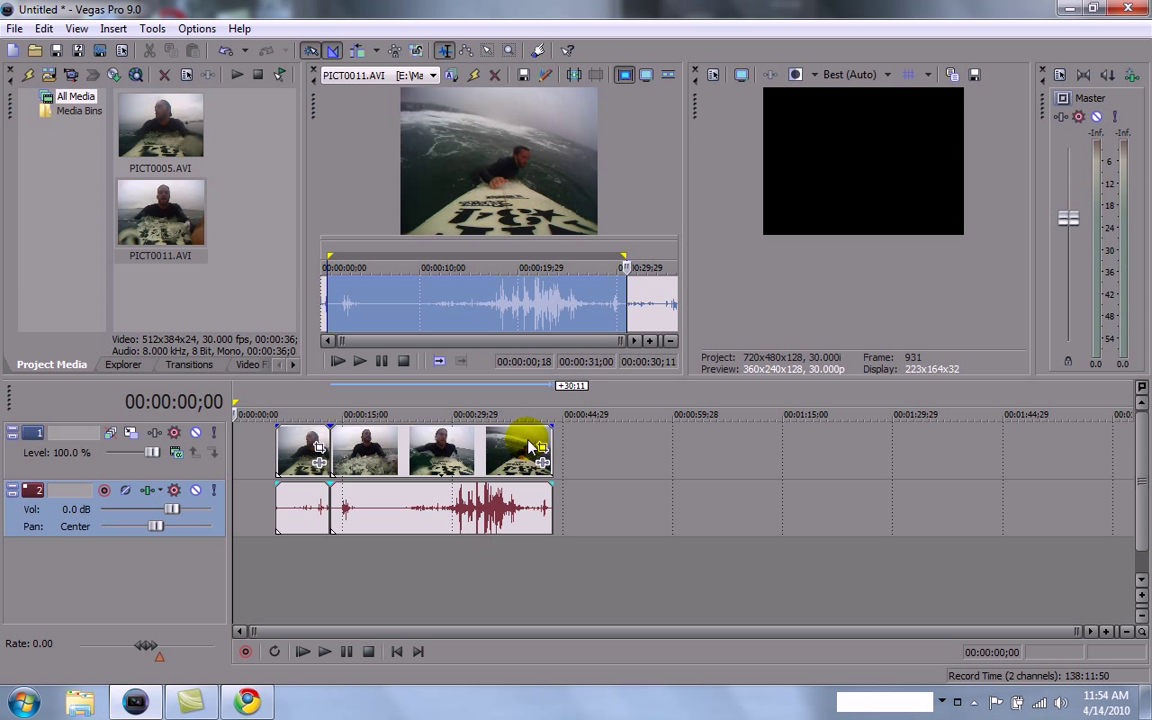
pyautogui.moveTo(506, 450); pyautogui.dragTo(340, 440)
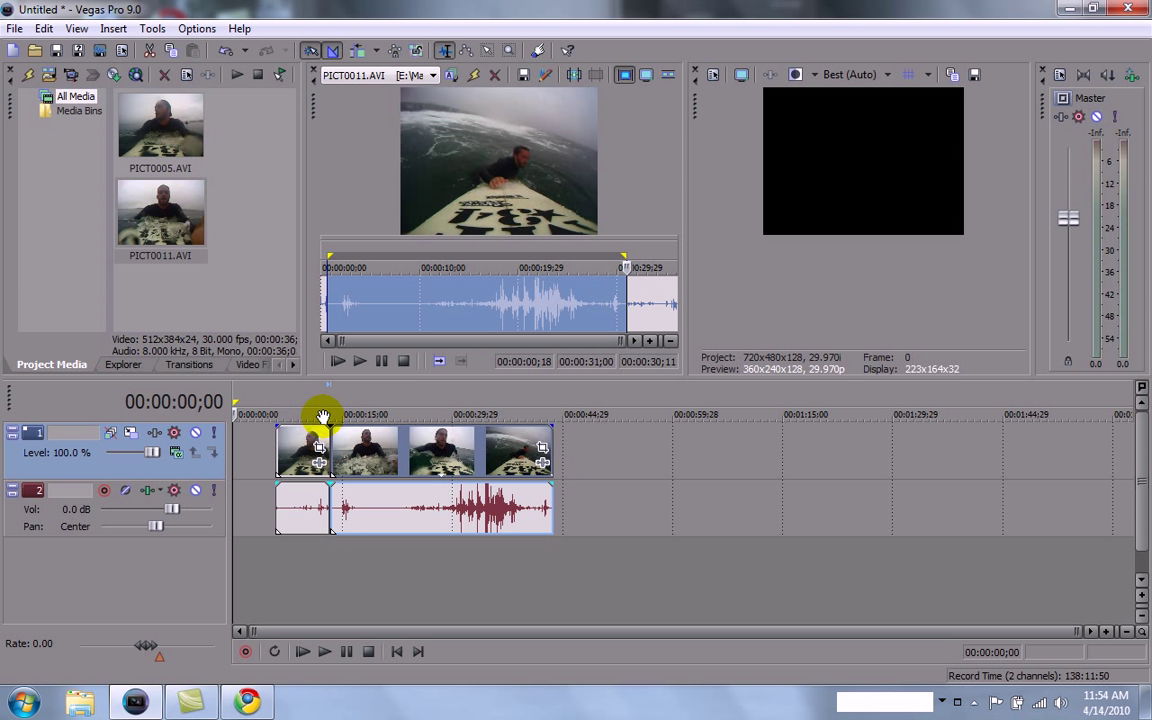
pyautogui.click(278, 392)
pyautogui.press('space')
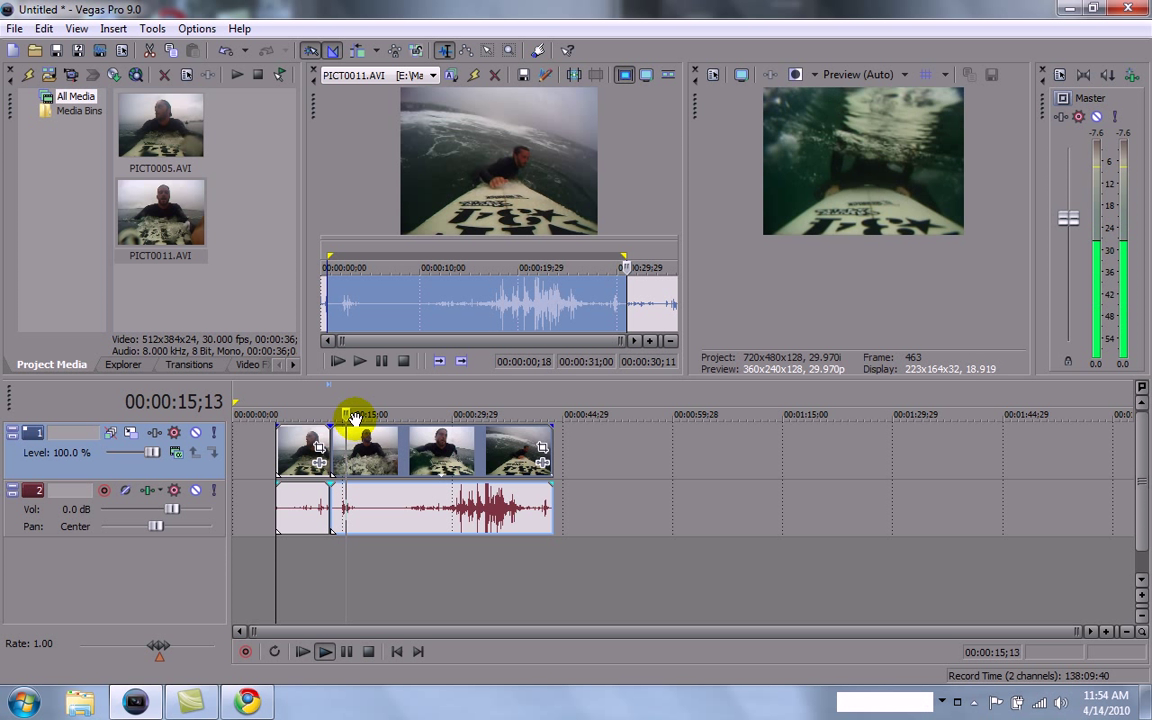
# Stop playback and trim about 19 seconds off the end of the PICT0011 event.
pyautogui.press('space')
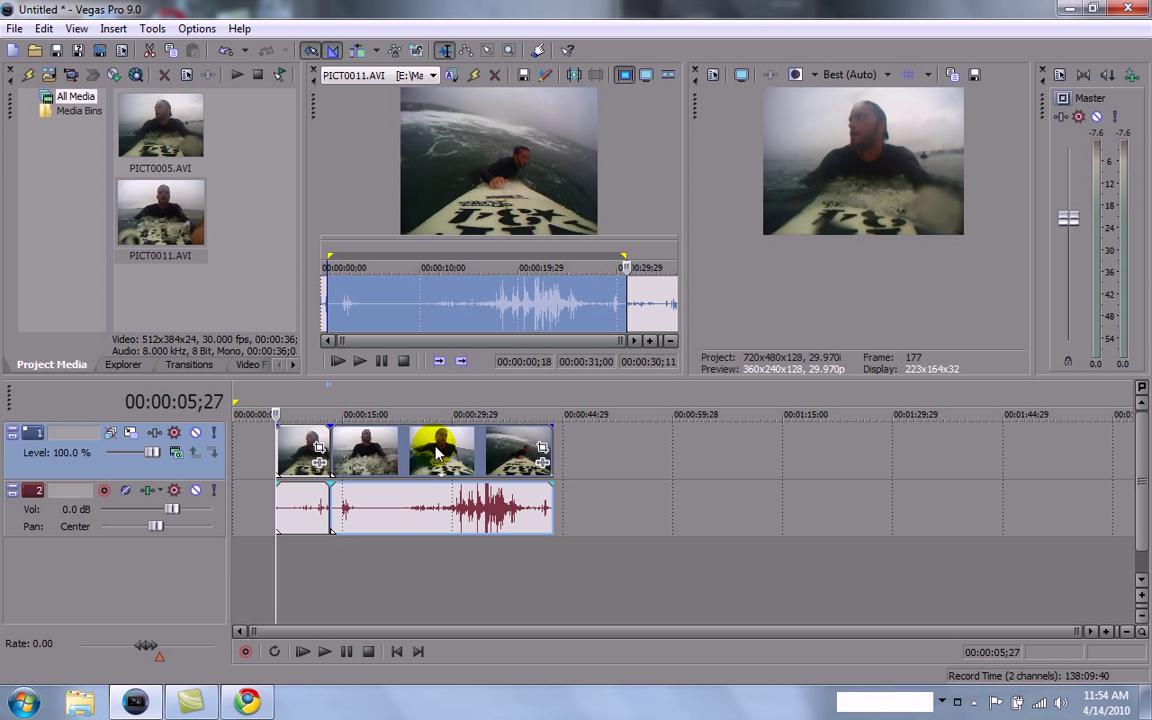
pyautogui.moveTo(550, 433); pyautogui.dragTo(408, 432)
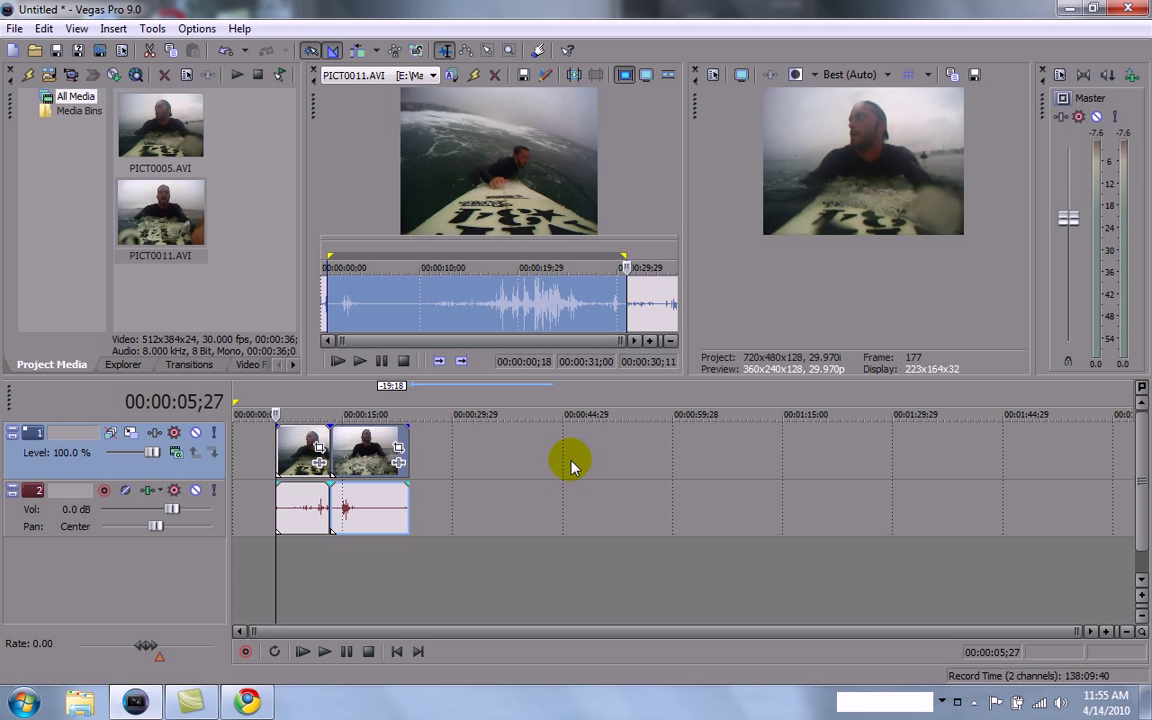
# Add a Default Text event to the video track reading 'Matt sufing'.
pyautogui.click(292, 365)
pyautogui.click(292, 365)
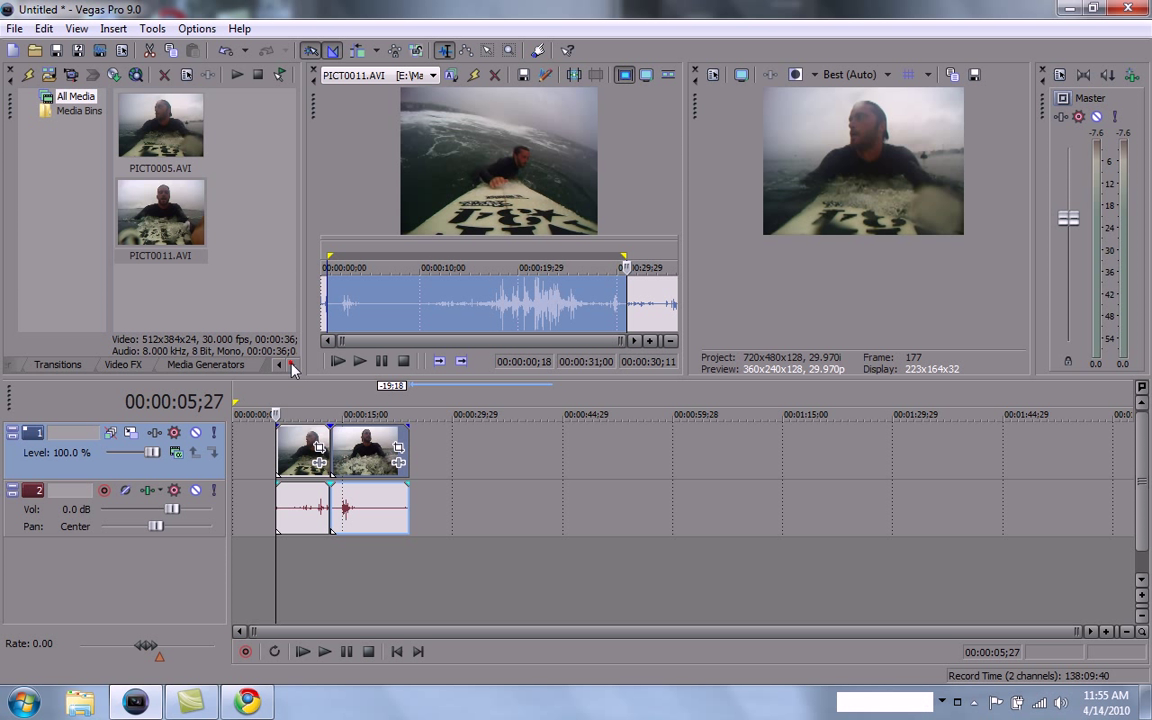
pyautogui.click(234, 367)
pyautogui.click(167, 116)
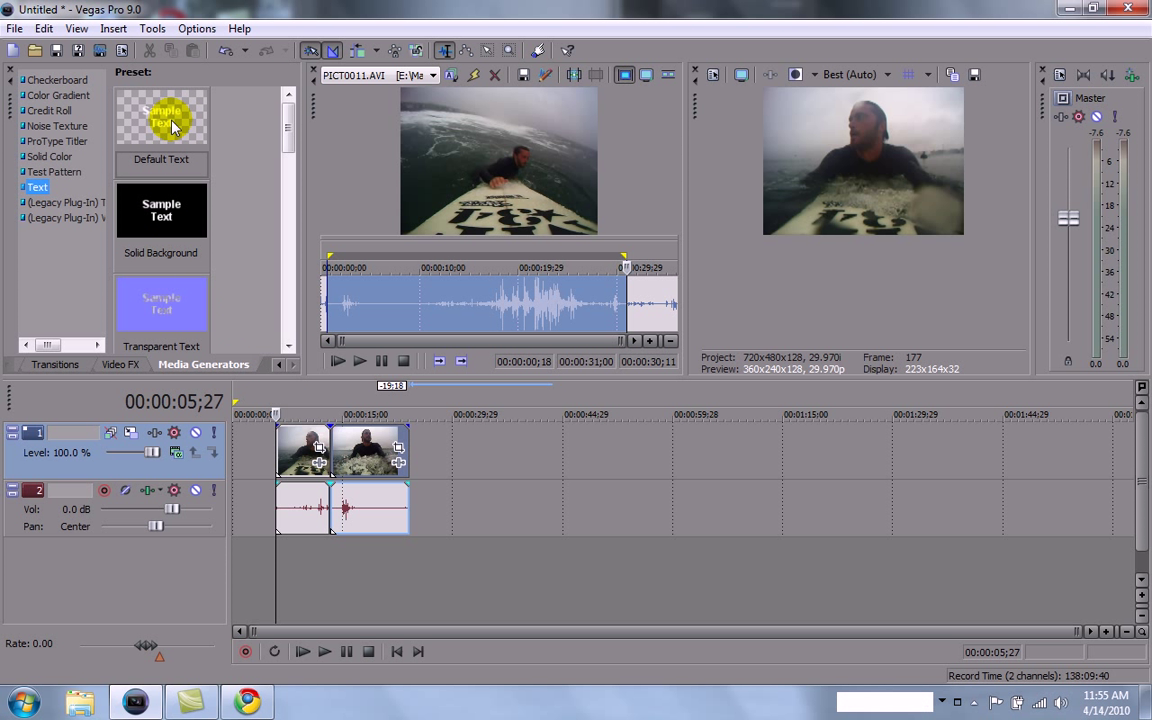
pyautogui.moveTo(205, 290); pyautogui.dragTo(240, 440)
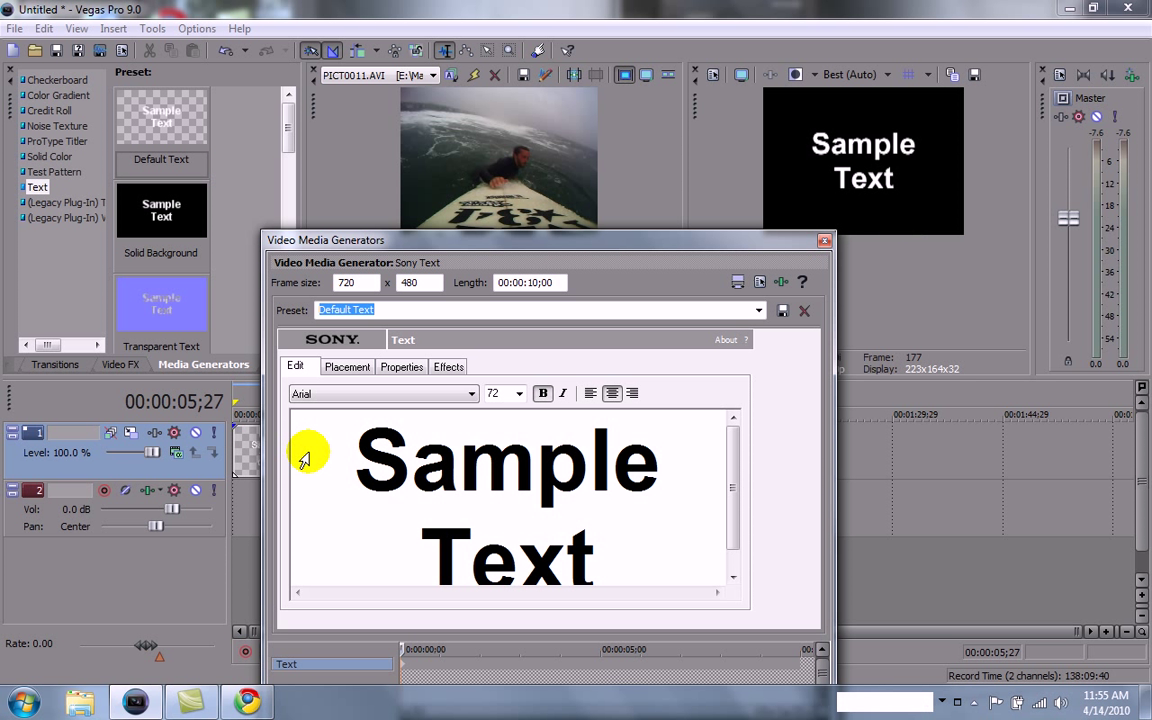
pyautogui.press('Delete')
pyautogui.press('Delete')
pyautogui.press('Delete')
pyautogui.press('Delete')
pyautogui.press('Delete')
pyautogui.press('Delete')
pyautogui.press('Delete')
pyautogui.press('Delete')
pyautogui.press('Delete')
pyautogui.press('Delete')
pyautogui.press('Delete')
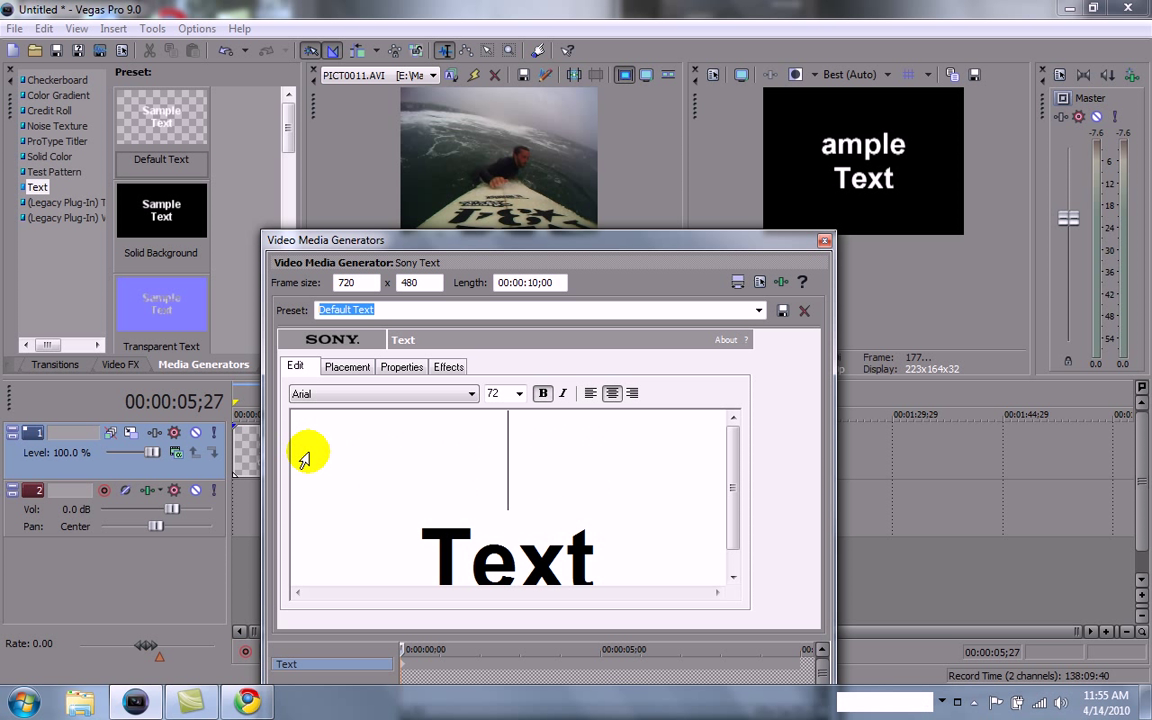
pyautogui.write('Ma')
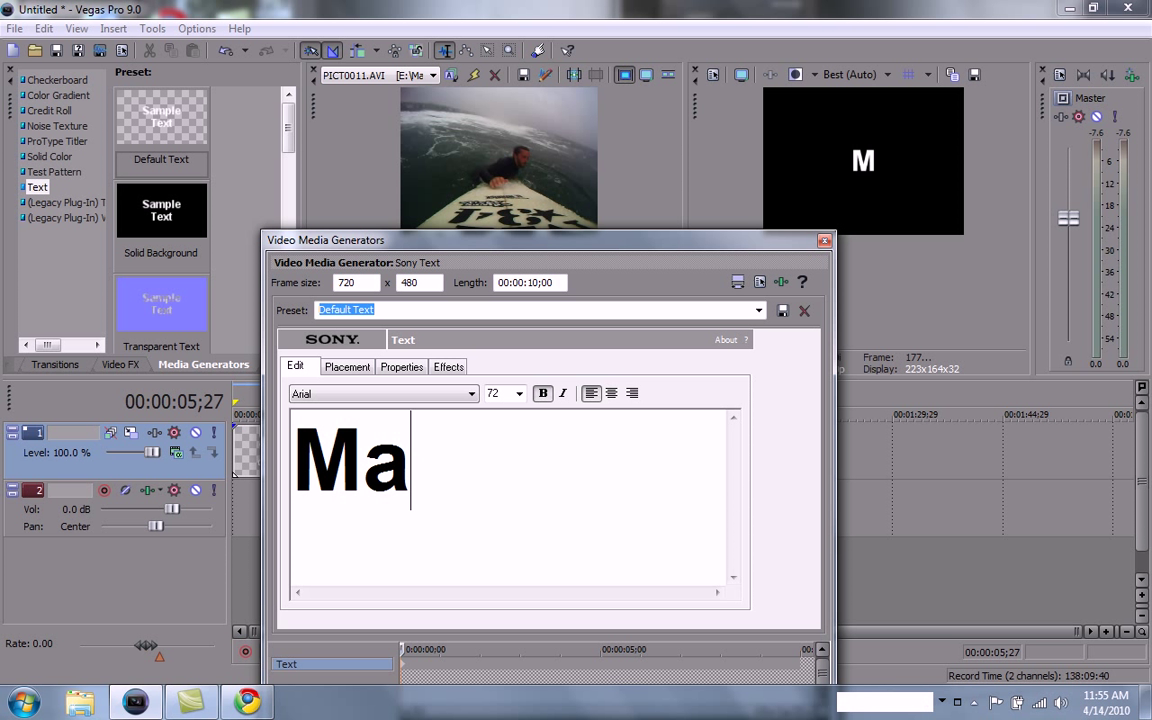
pyautogui.write('tt sufing')
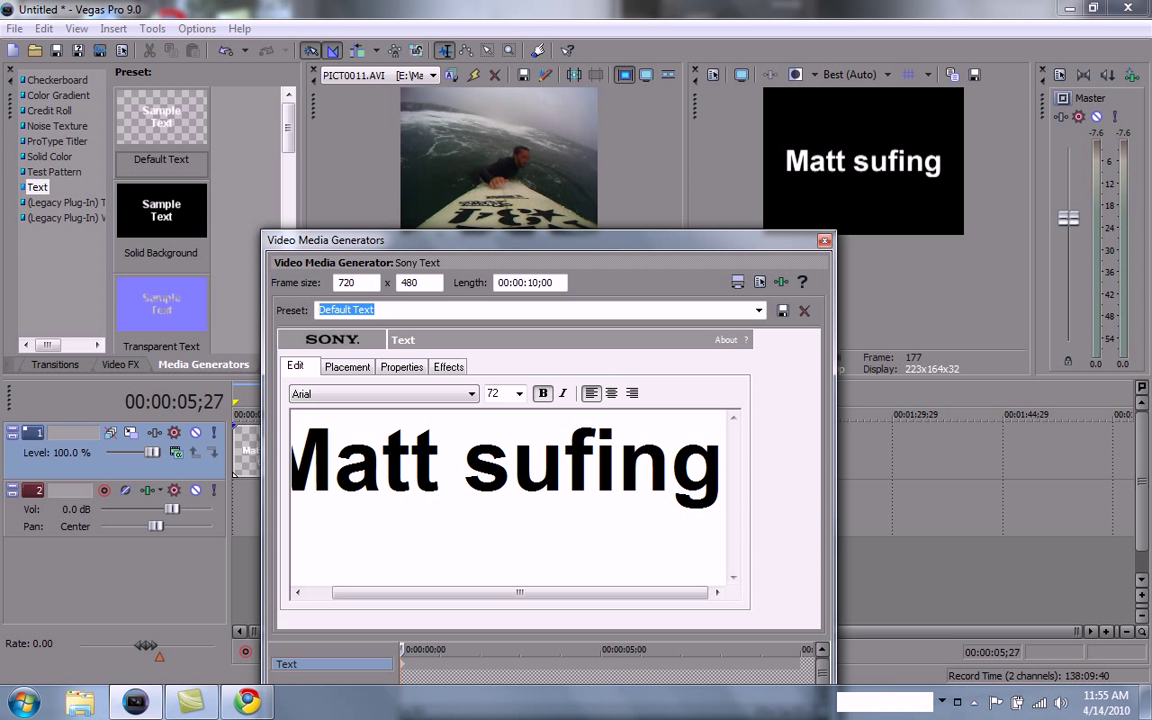
# Style the title in Batang, size 60, italic with bold off.
pyautogui.click(368, 393)
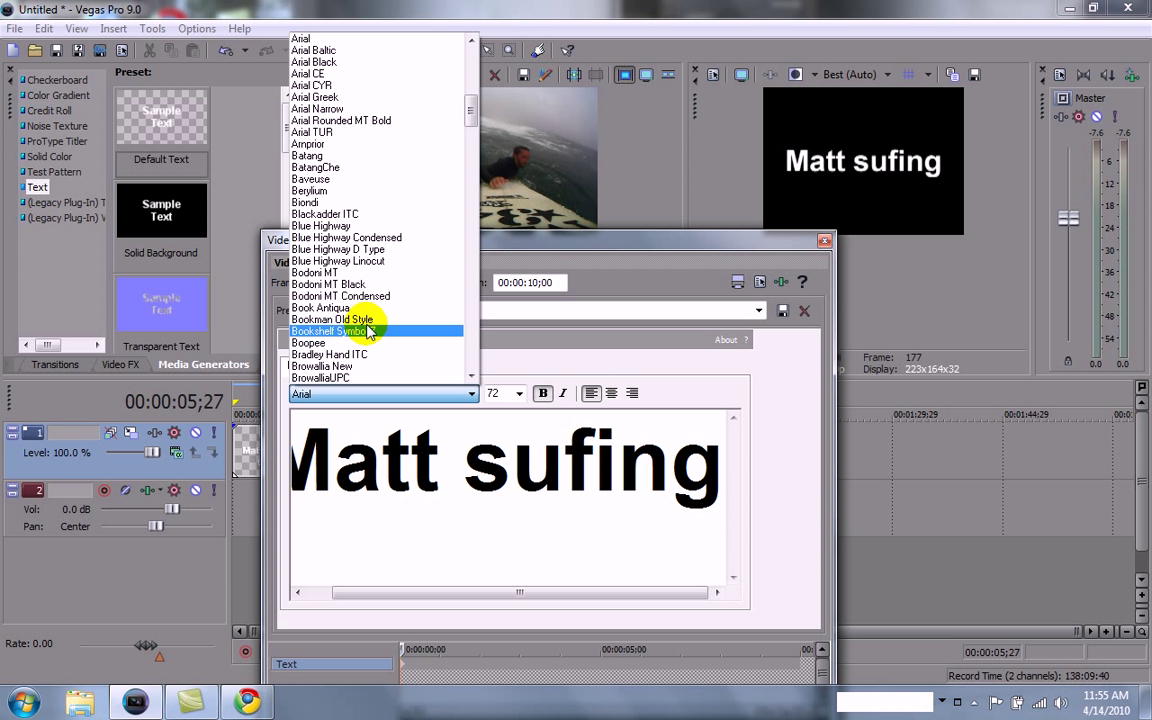
pyautogui.click(368, 156)
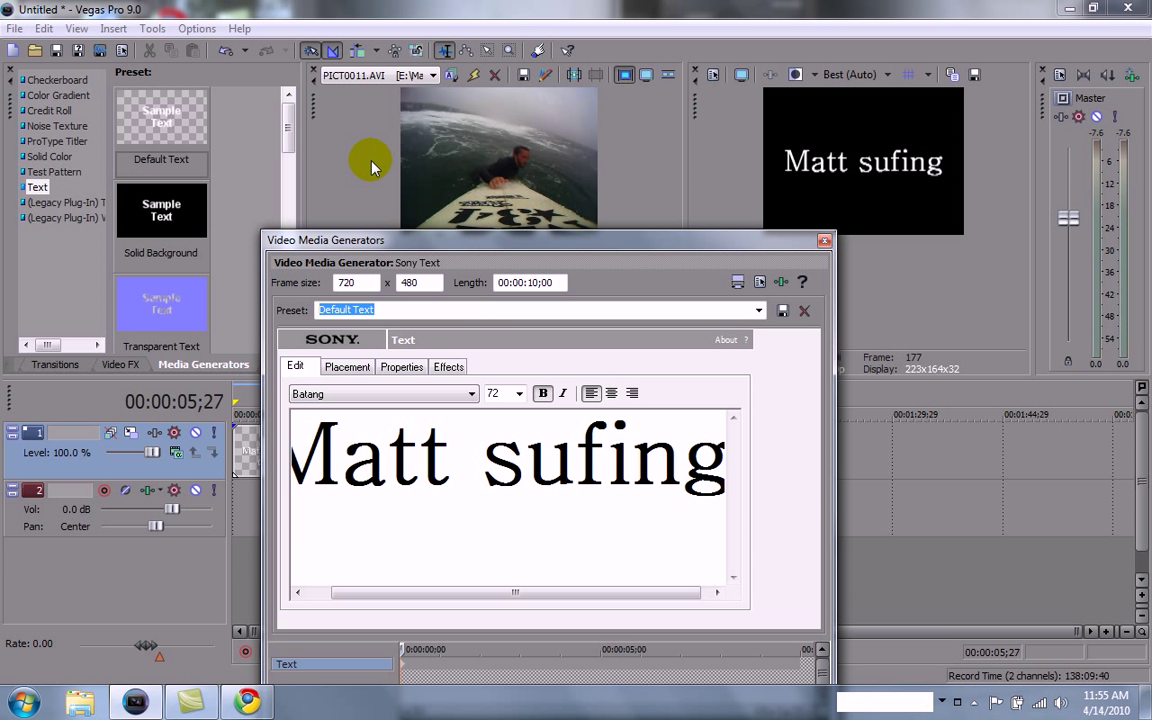
pyautogui.click(519, 393)
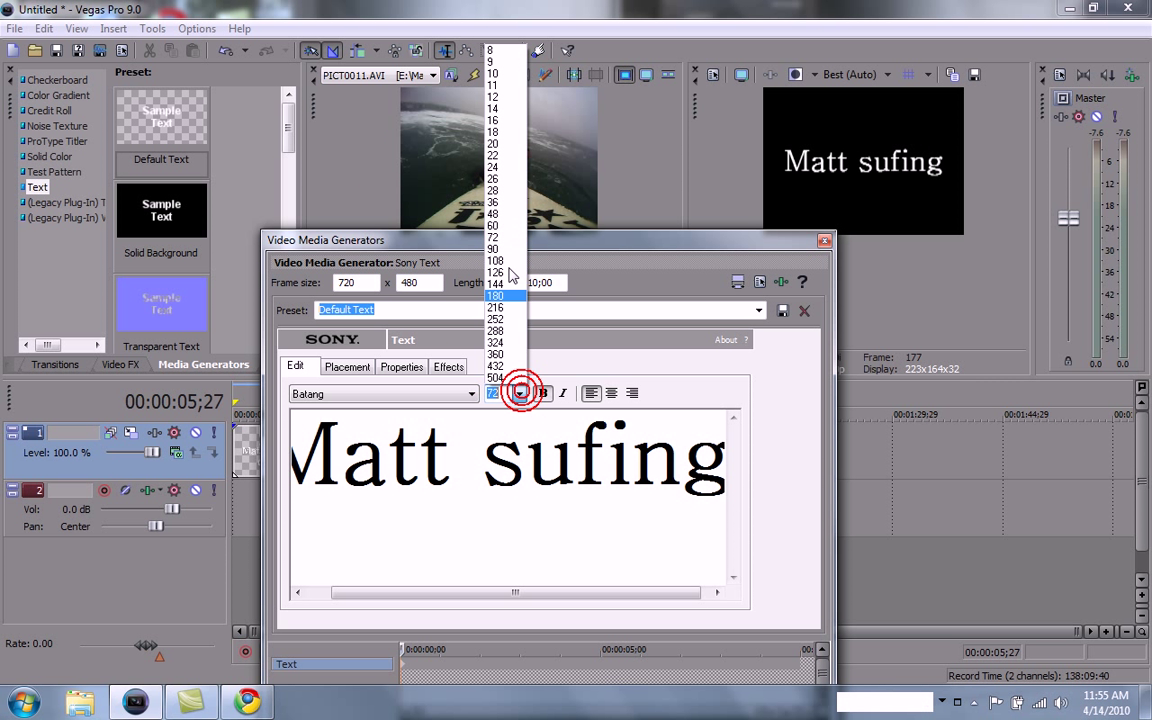
pyautogui.click(510, 226)
pyautogui.click(563, 393)
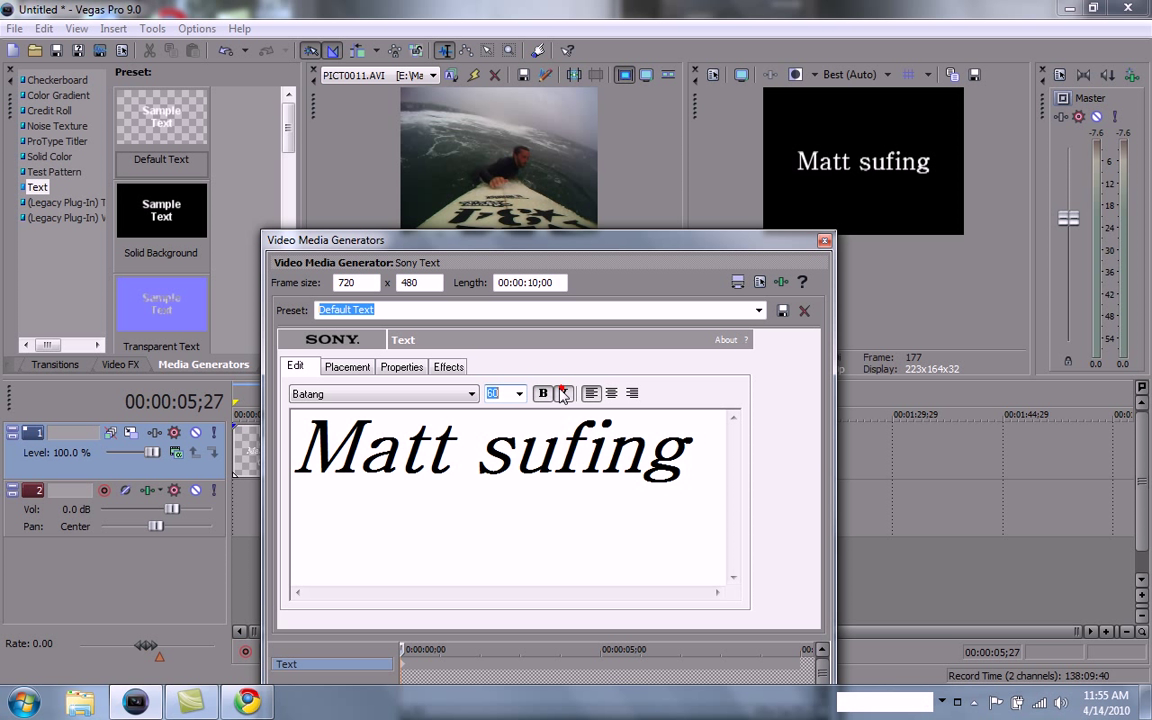
pyautogui.click(542, 394)
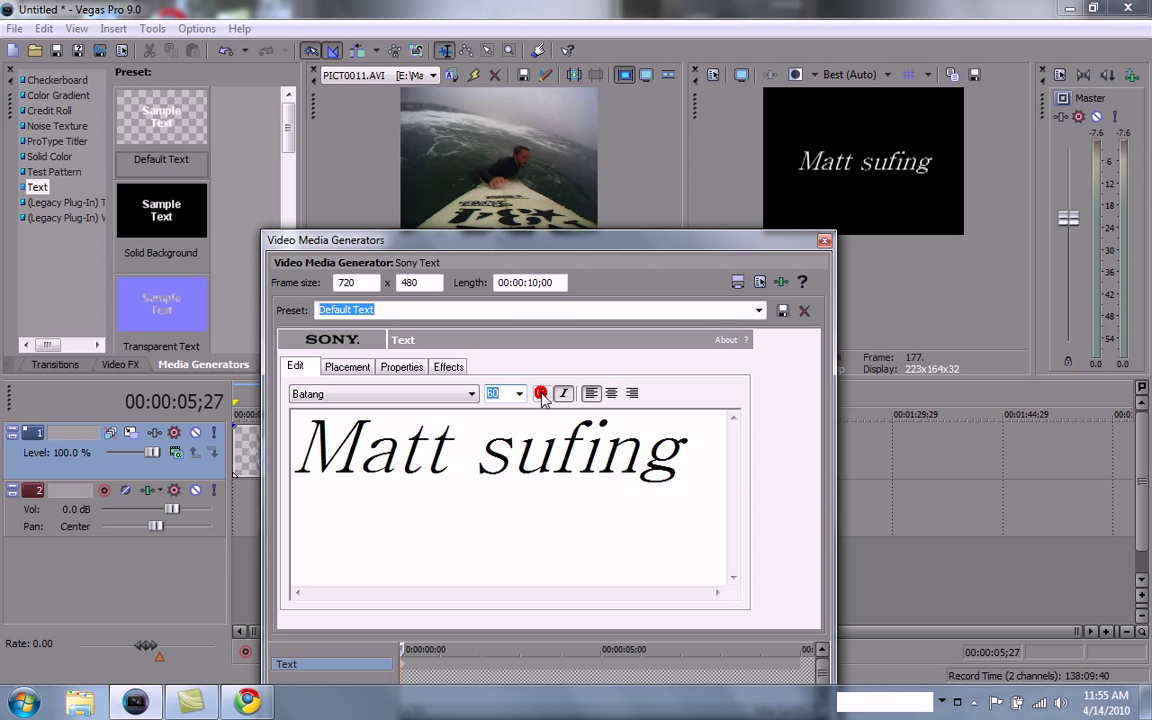
pyautogui.click(825, 243)
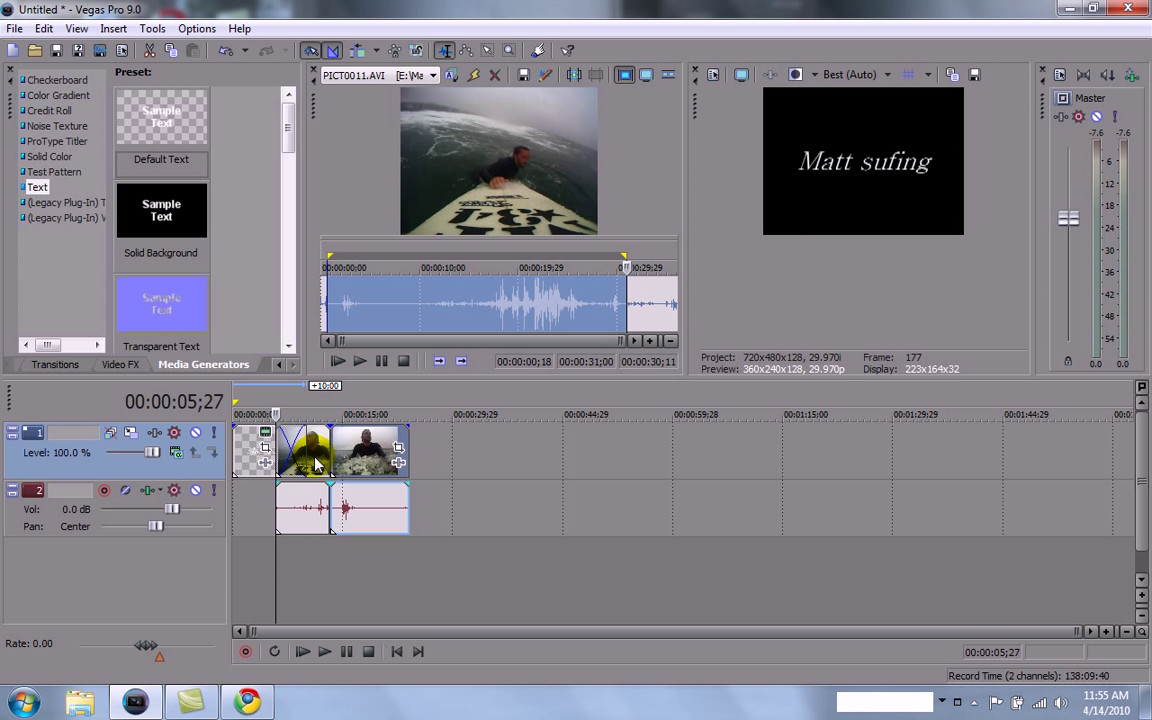
# Move the title to the timeline start, play from the beginning, and fade out PICT0011's end.
pyautogui.moveTo(302, 446); pyautogui.dragTo(270, 443)
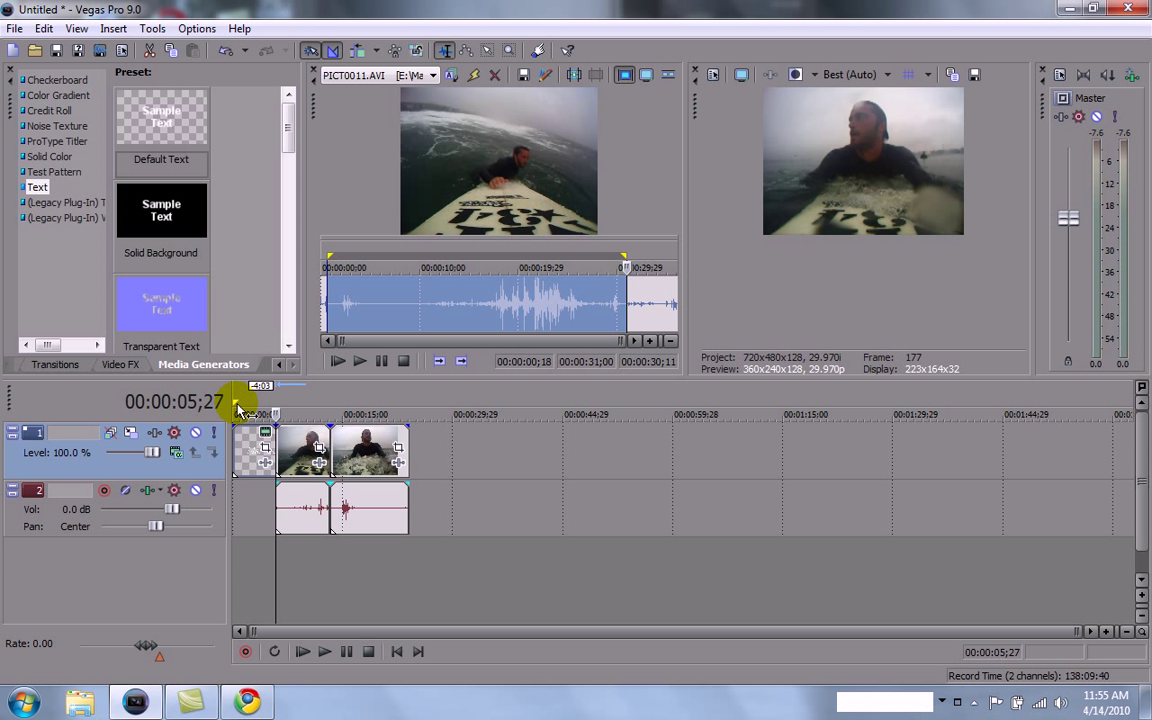
pyautogui.click(240, 399)
pyautogui.press('space')
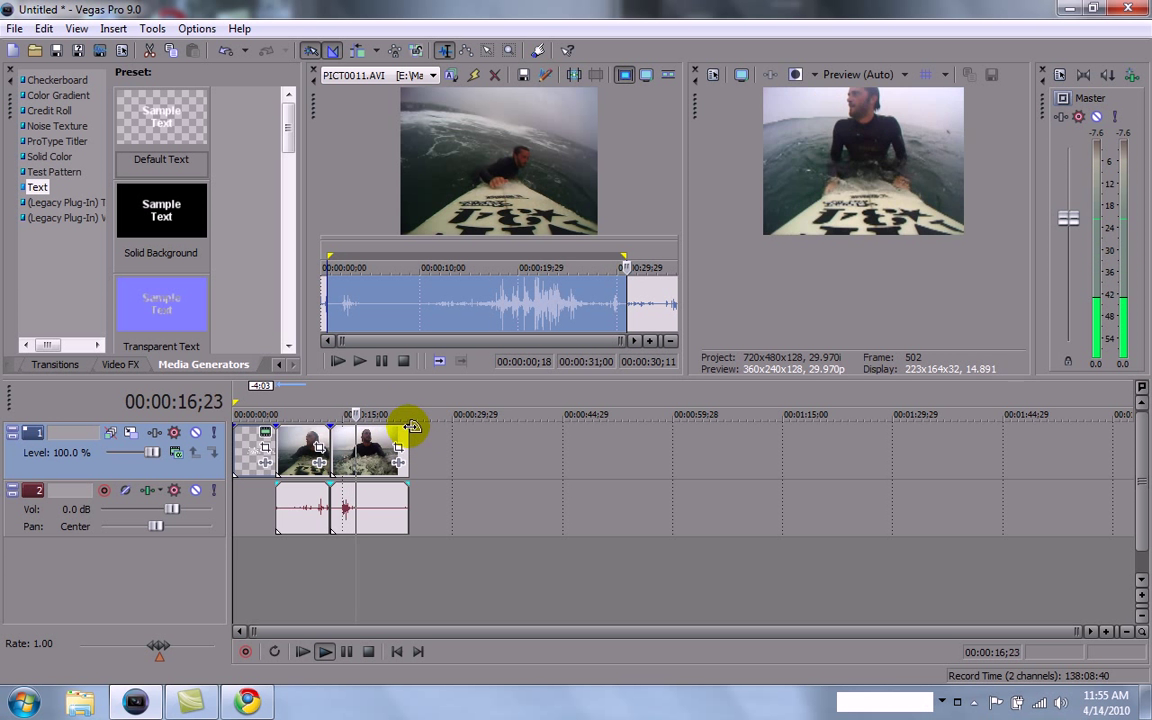
pyautogui.moveTo(412, 427); pyautogui.dragTo(396, 428)
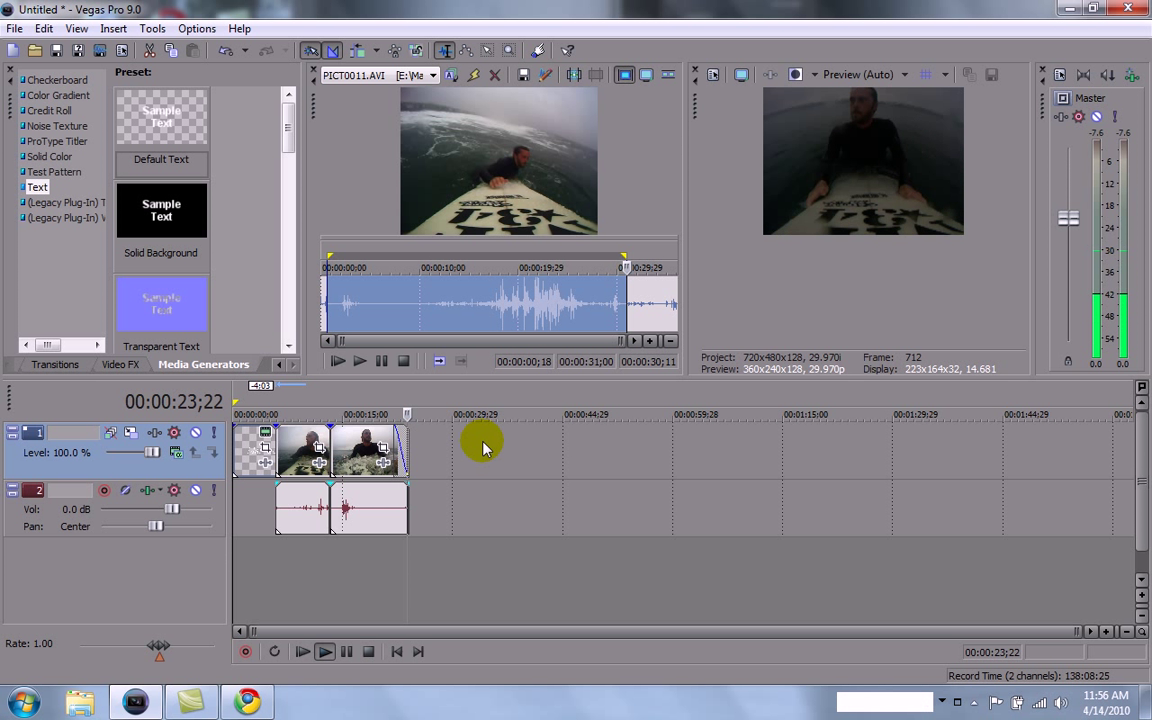
# Open Render As with Windows Media Video V11 and begin naming the file 'matt sufing'.
pyautogui.click(16, 30)
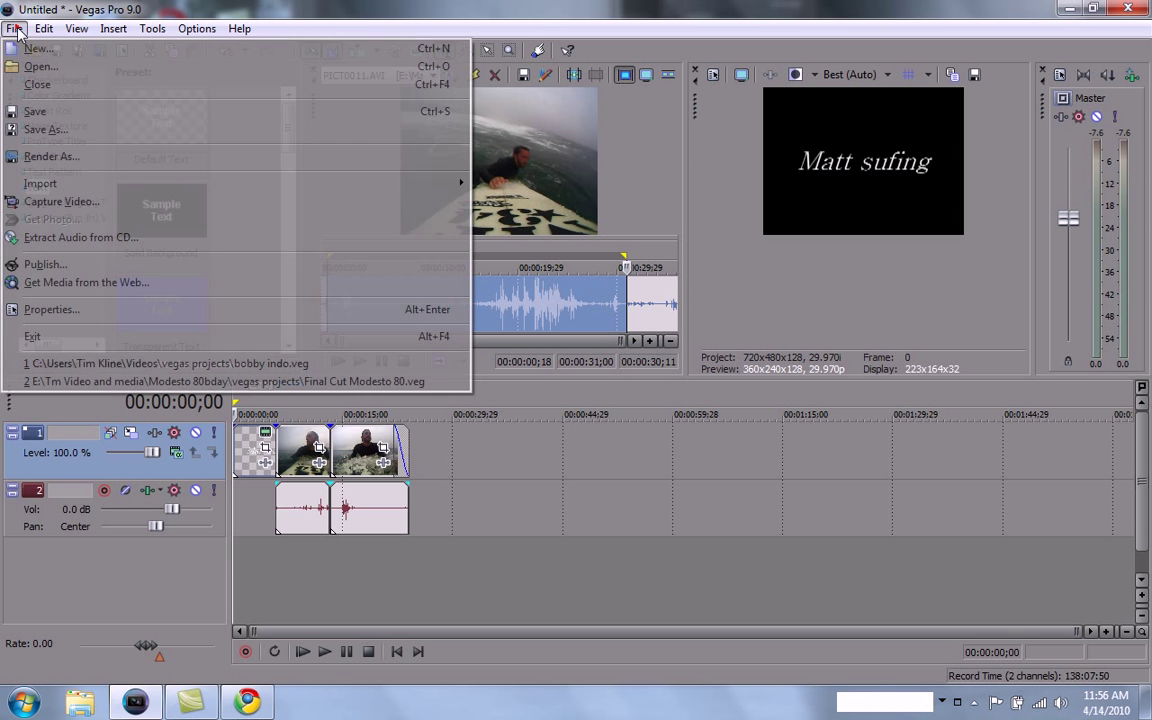
pyautogui.click(100, 157)
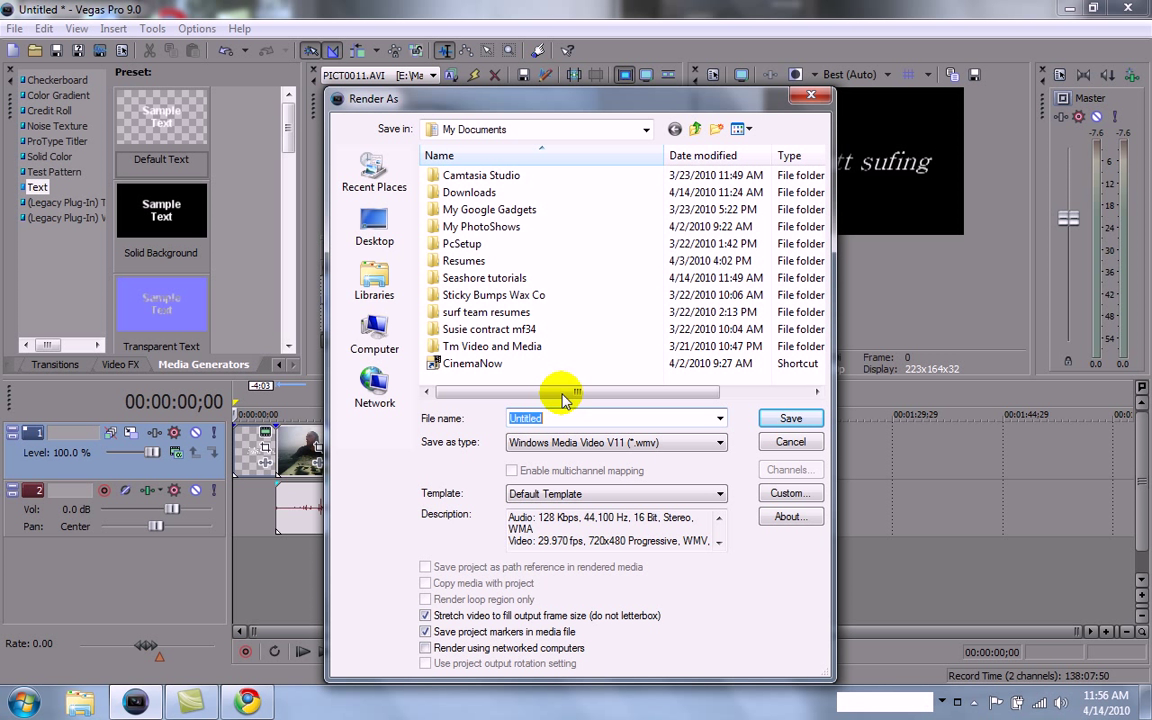
pyautogui.click(486, 194)
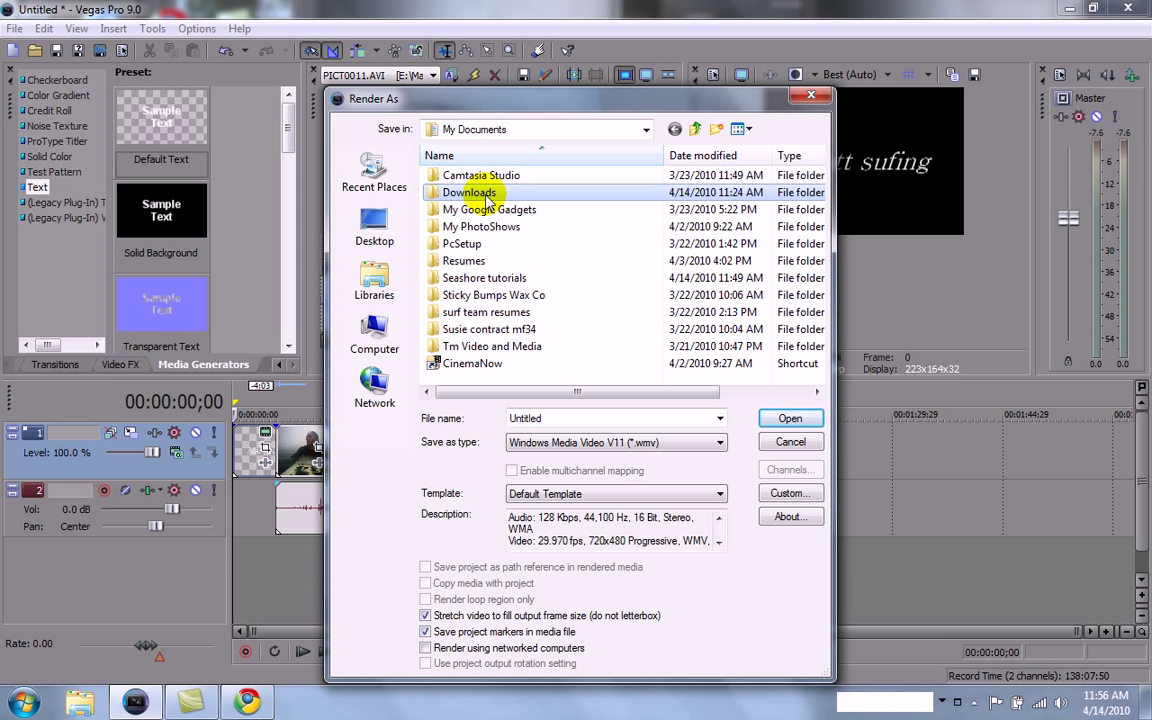
pyautogui.click(510, 418)
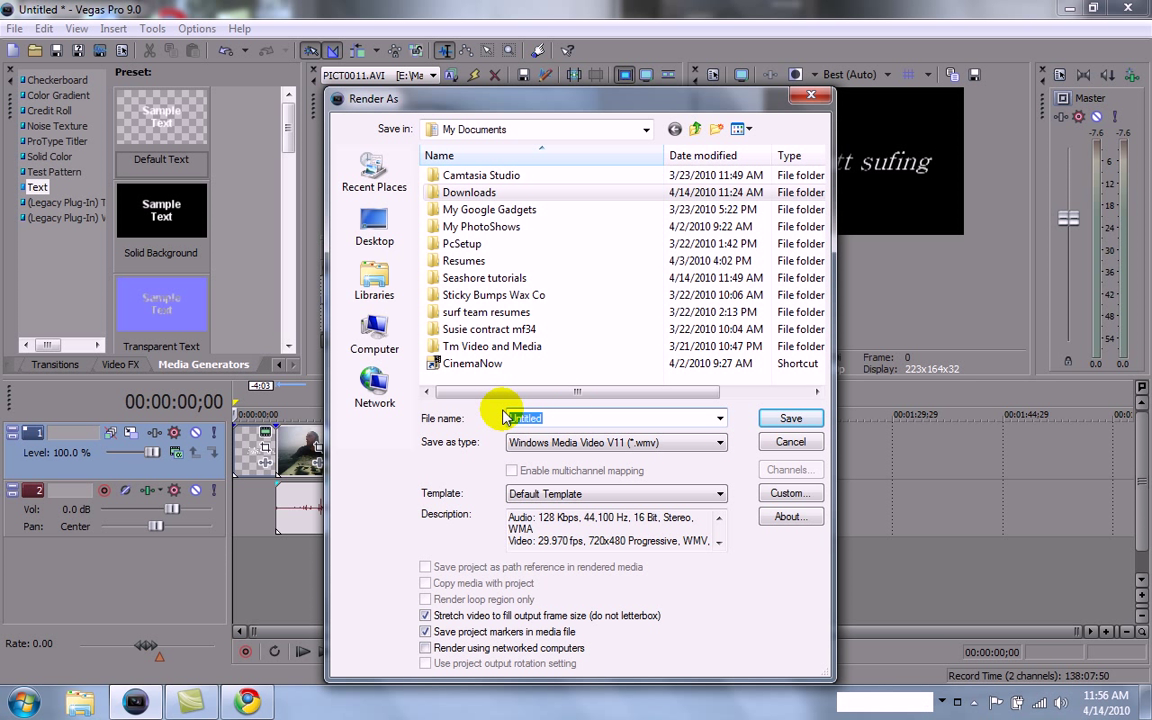
pyautogui.write('matt sufing')
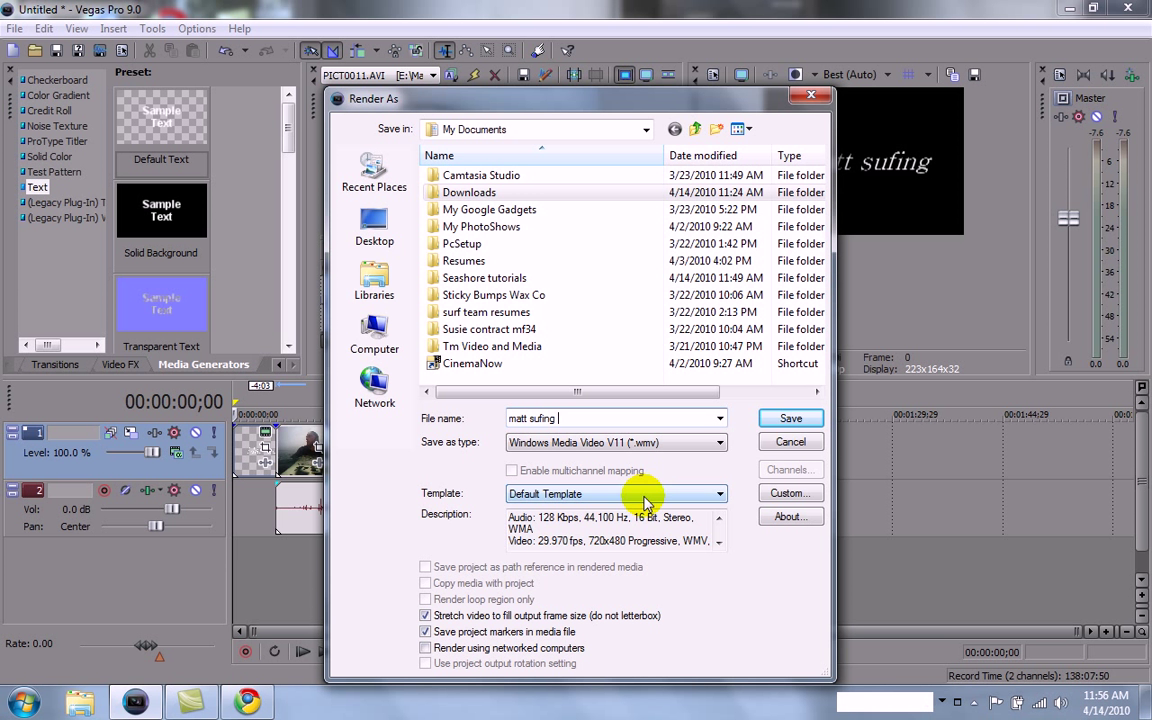
# Start rendering matt sufing.wmv, then bring up the recording app's controls.
pyautogui.click(791, 419)
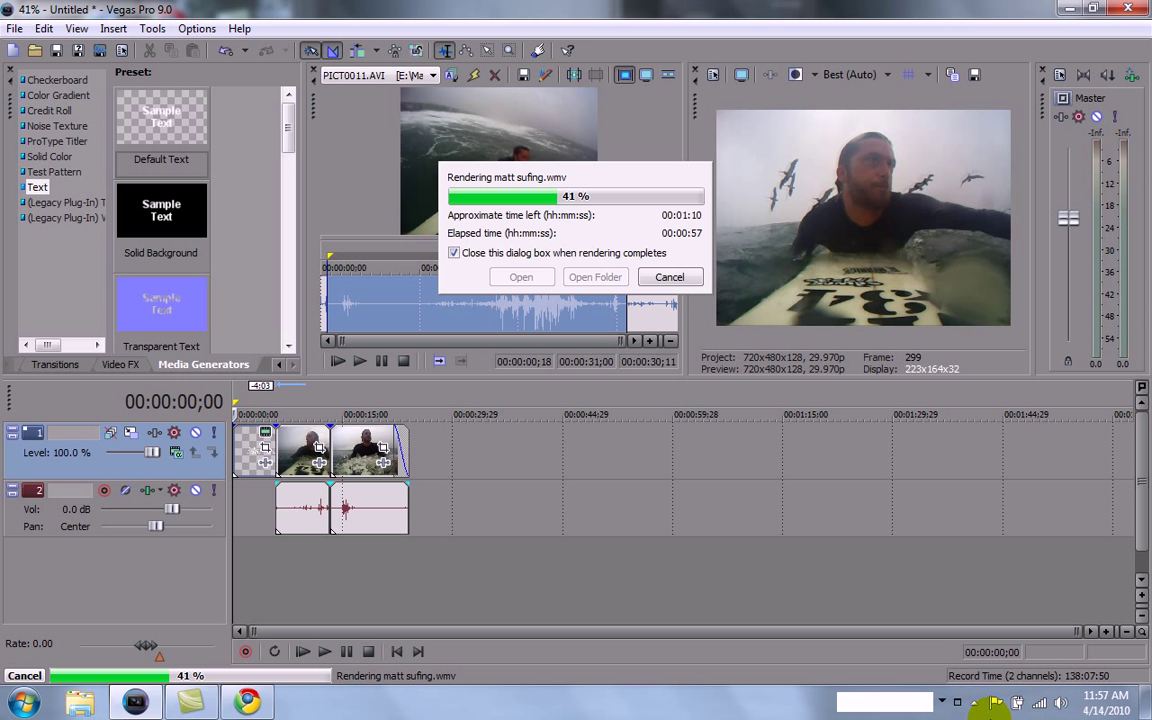
pyautogui.click(942, 702)
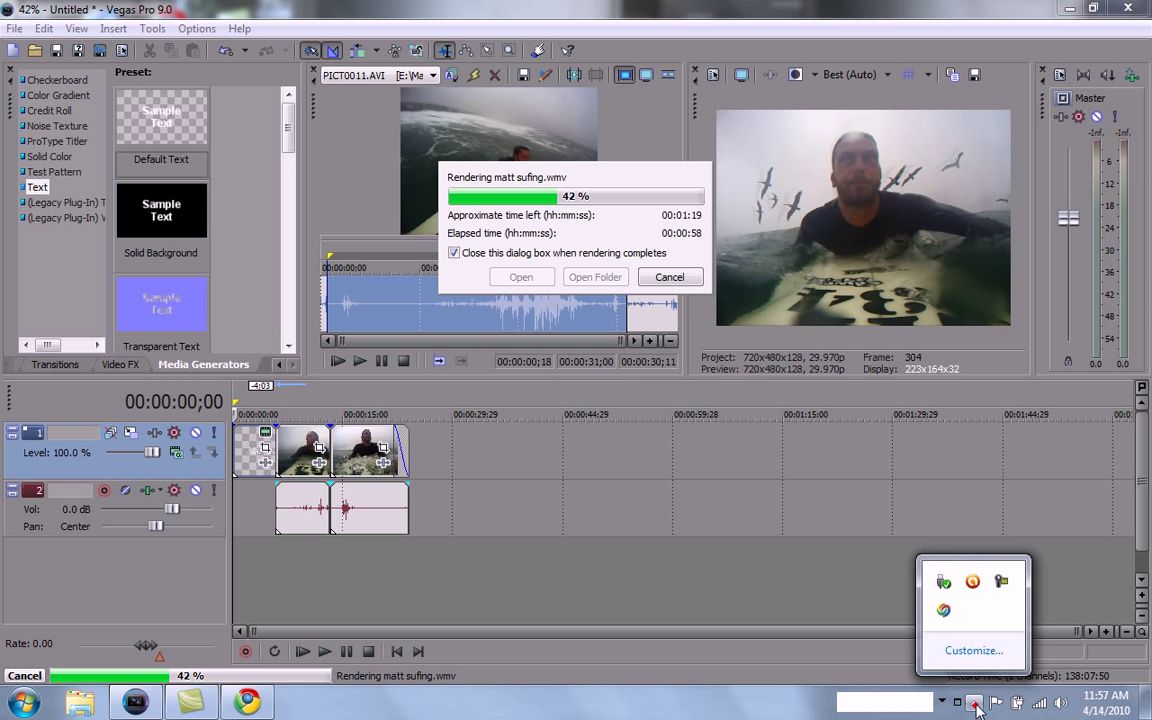
pyautogui.click(1001, 585)
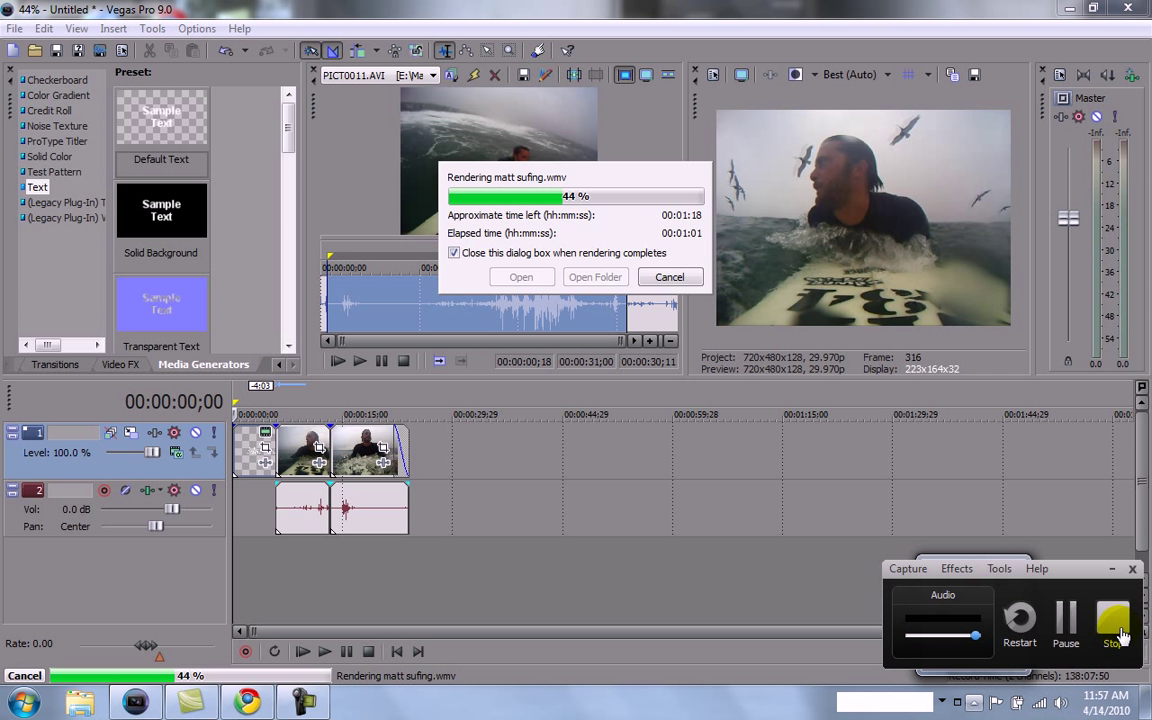